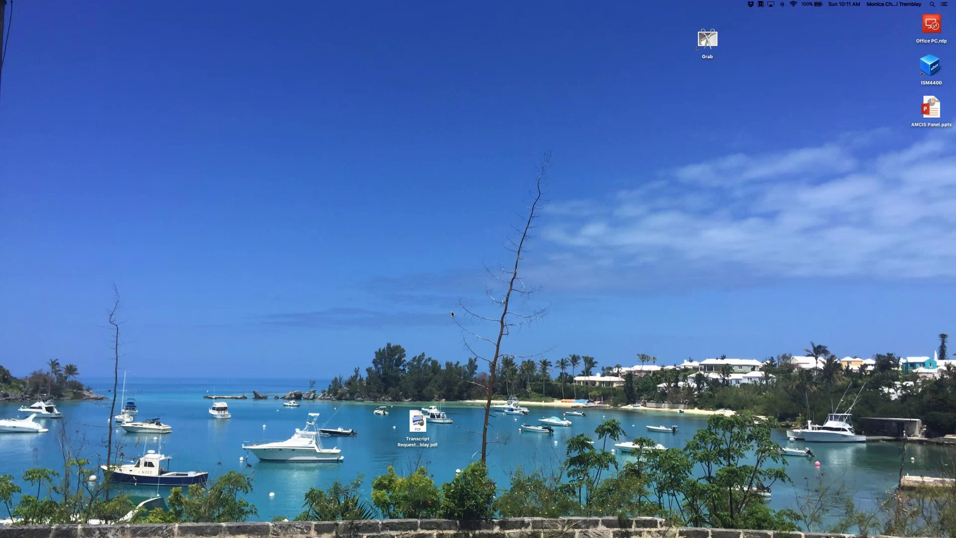
# Switch to Word and review the table of data mining steps and their outcomes.
pyautogui.moveTo(535, 523)
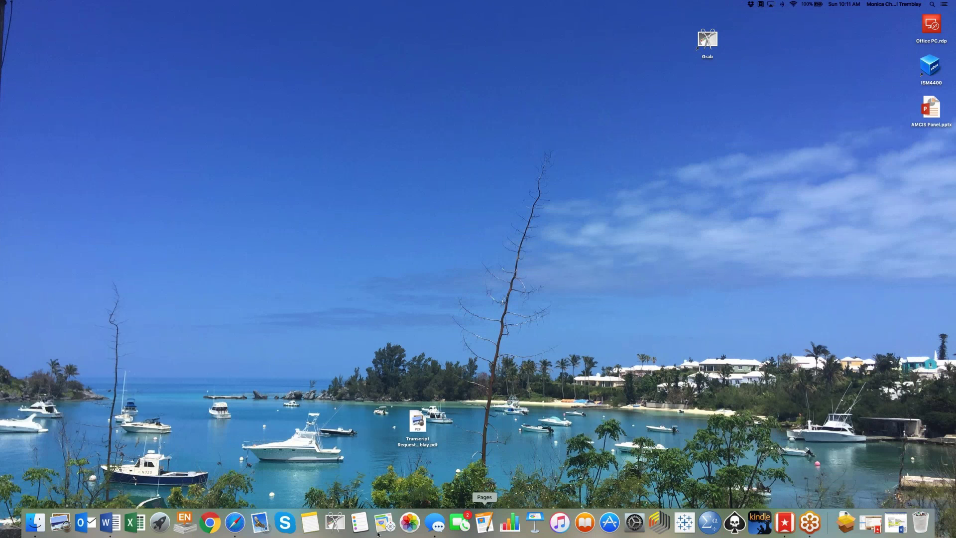
pyautogui.click(109, 524)
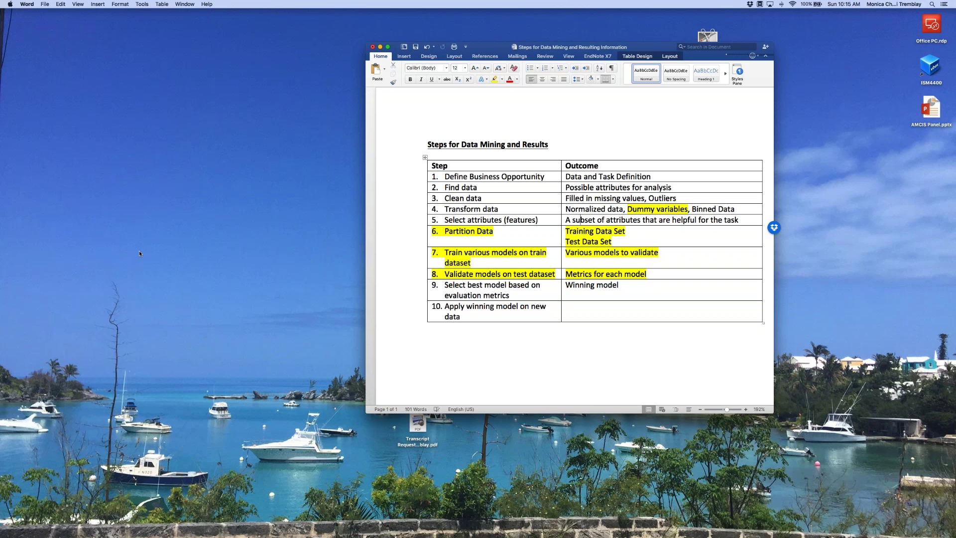
# Switch to RapidMiner Studio and close the welcome dialog to reach the empty new process.
pyautogui.moveTo(320, 530)
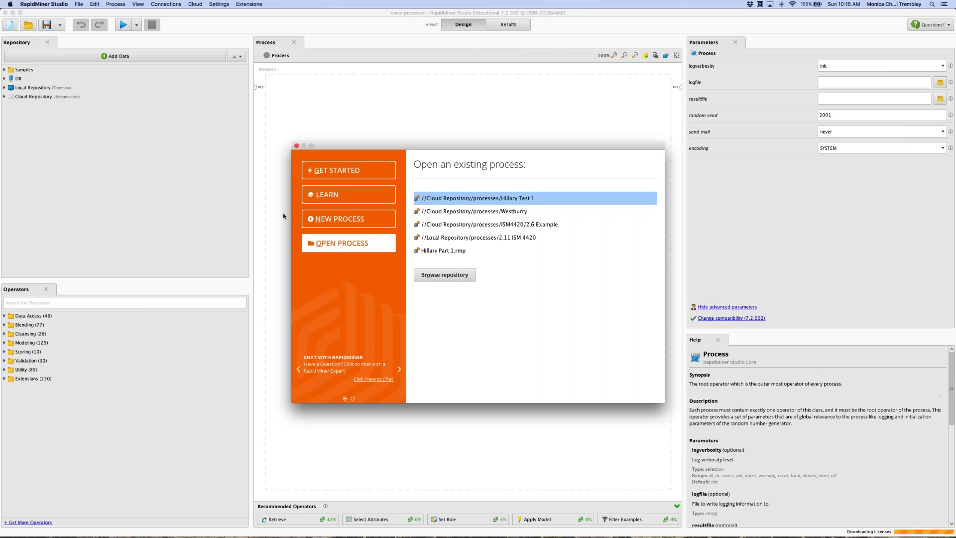
pyautogui.click(295, 146)
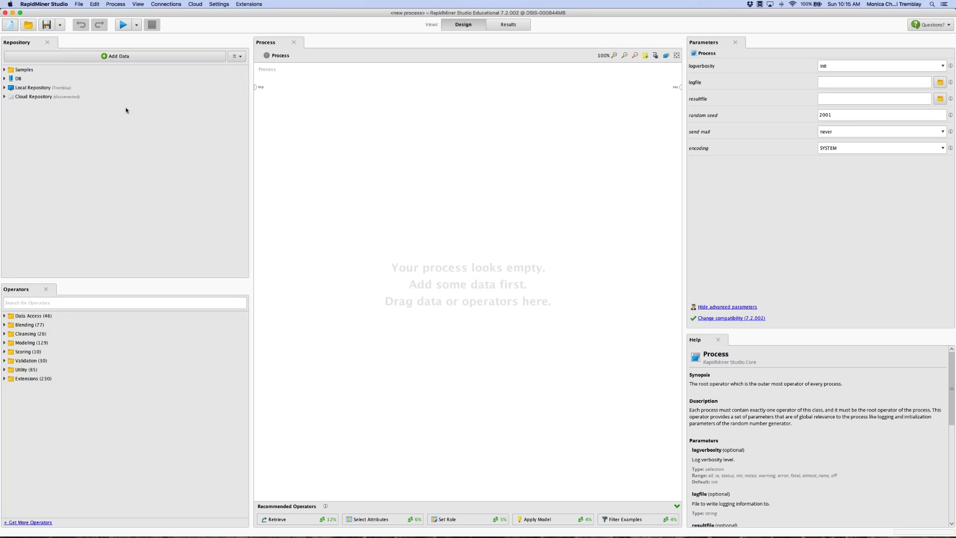
# Browse the Samples repository, looking into the Templates folder with Churn Modeling and the Tutorials folder with Basics.
pyautogui.click(5, 70)
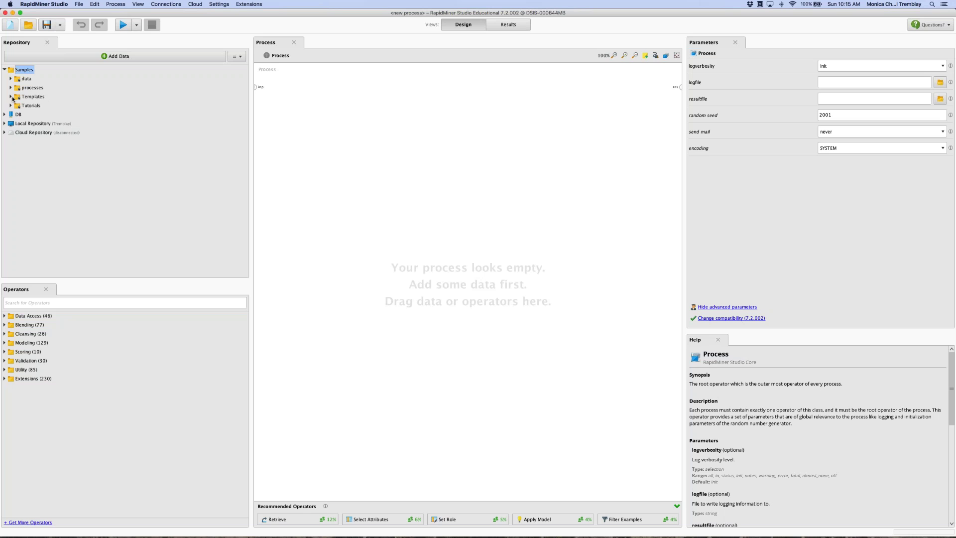
pyautogui.click(11, 97)
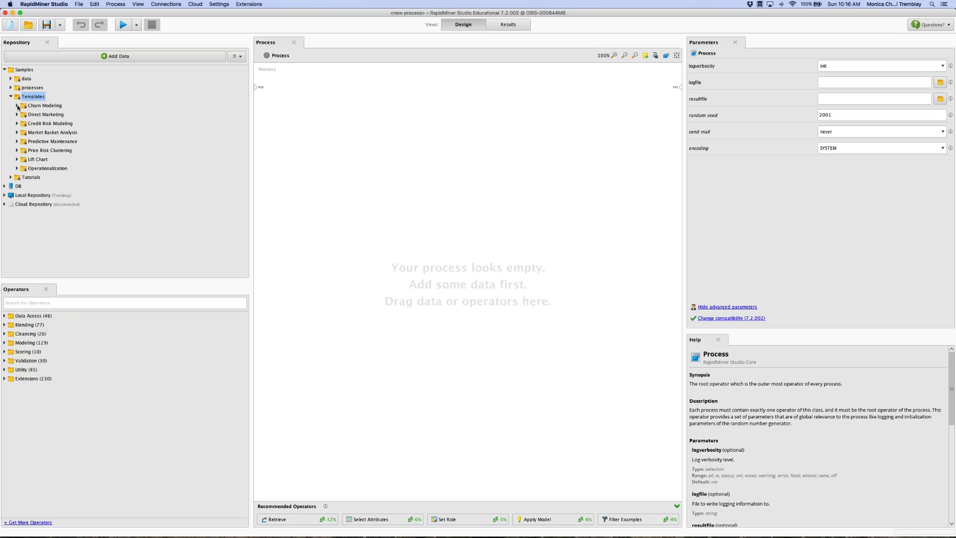
pyautogui.click(18, 106)
pyautogui.click(17, 106)
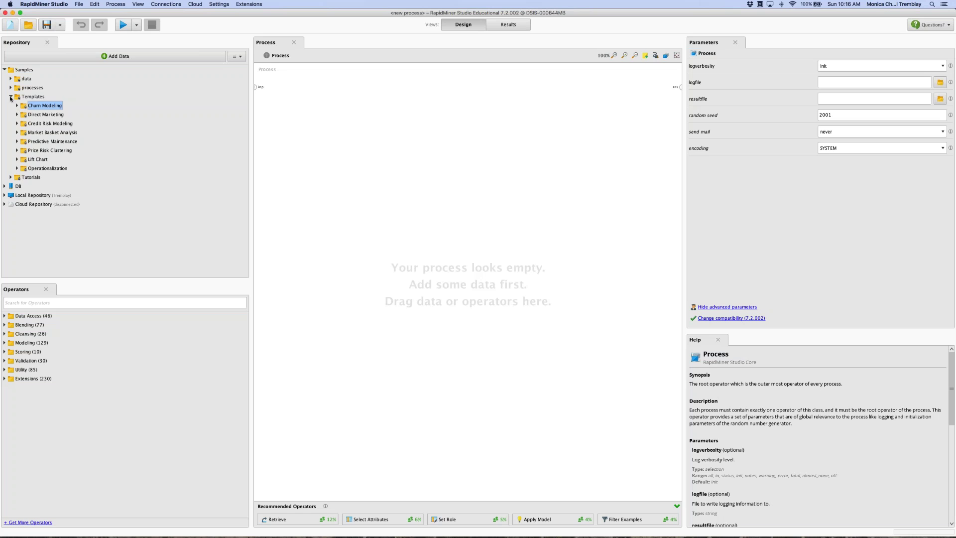
pyautogui.click(11, 96)
pyautogui.click(10, 106)
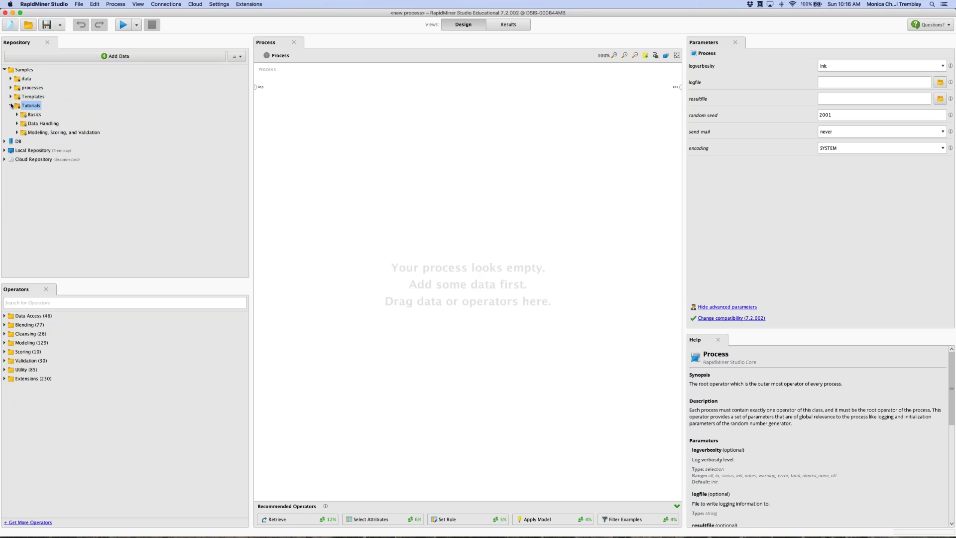
pyautogui.click(17, 115)
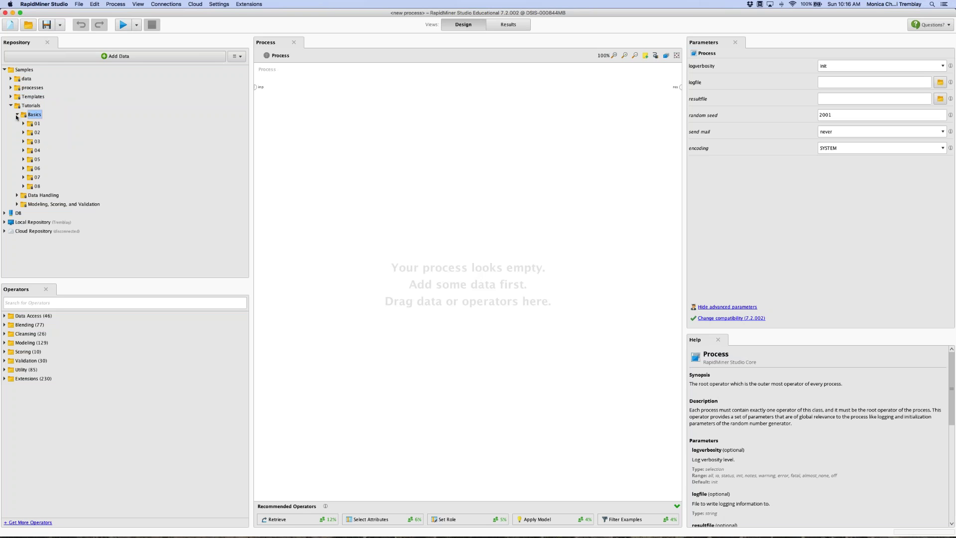
pyautogui.click(17, 115)
pyautogui.click(10, 105)
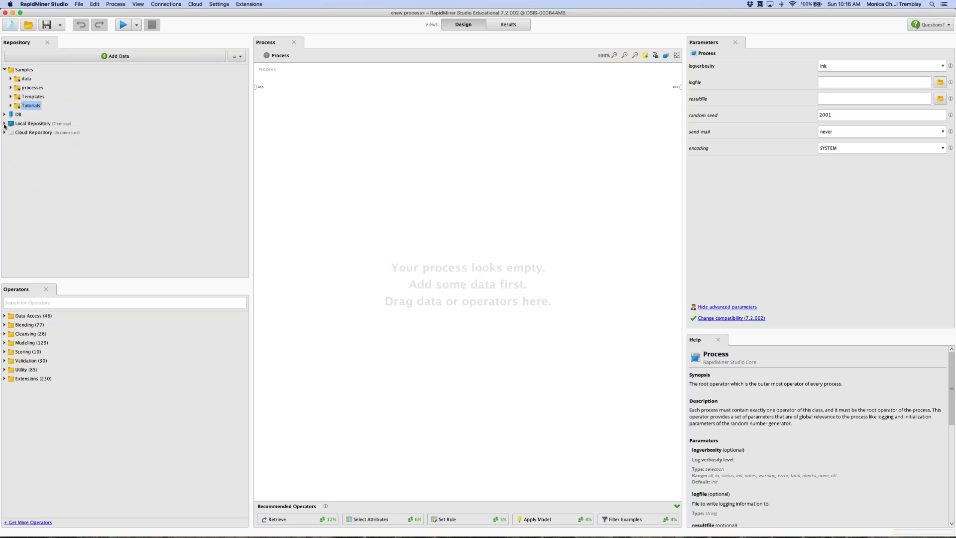
# Browse the Local Repository and the data, Samples and processes folders of the Cloud Repository.
pyautogui.click(4, 124)
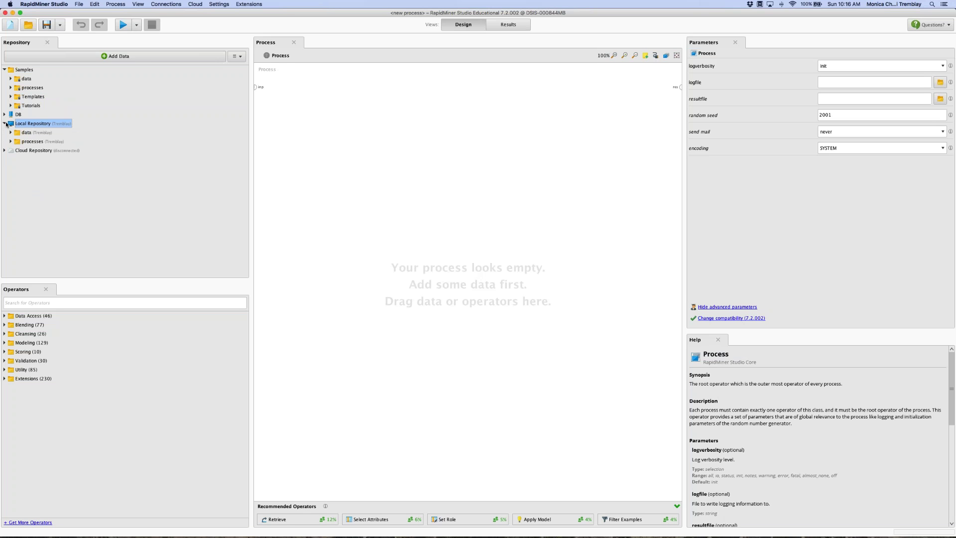
pyautogui.click(5, 123)
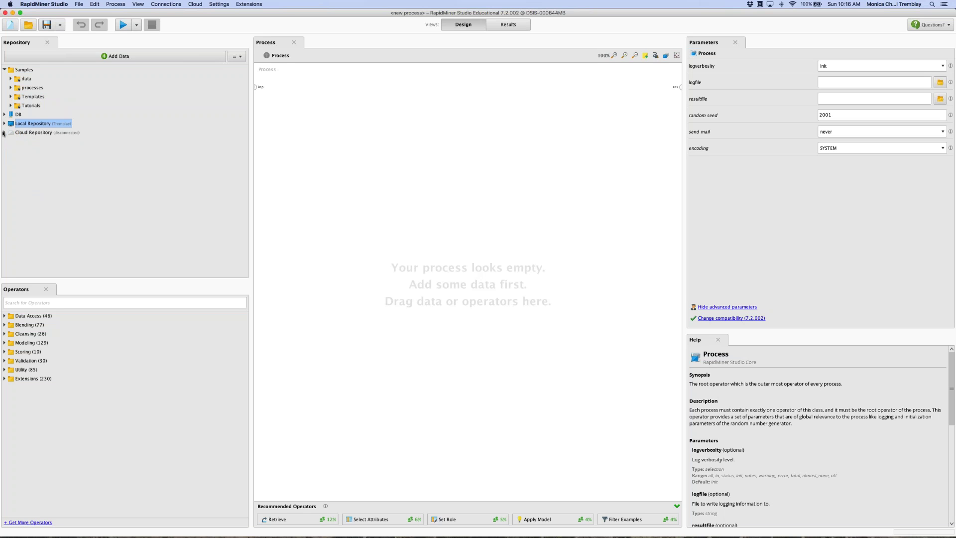
pyautogui.click(4, 132)
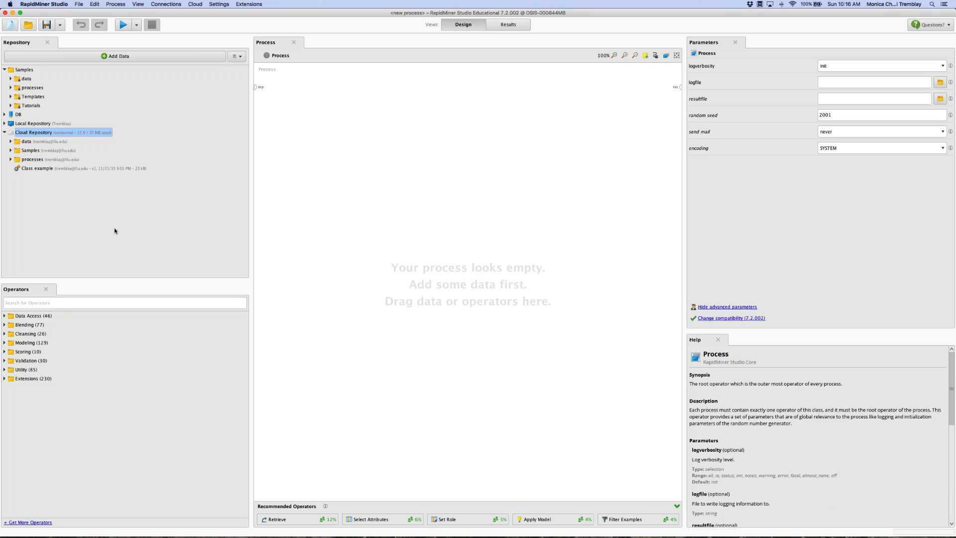
pyautogui.click(10, 141)
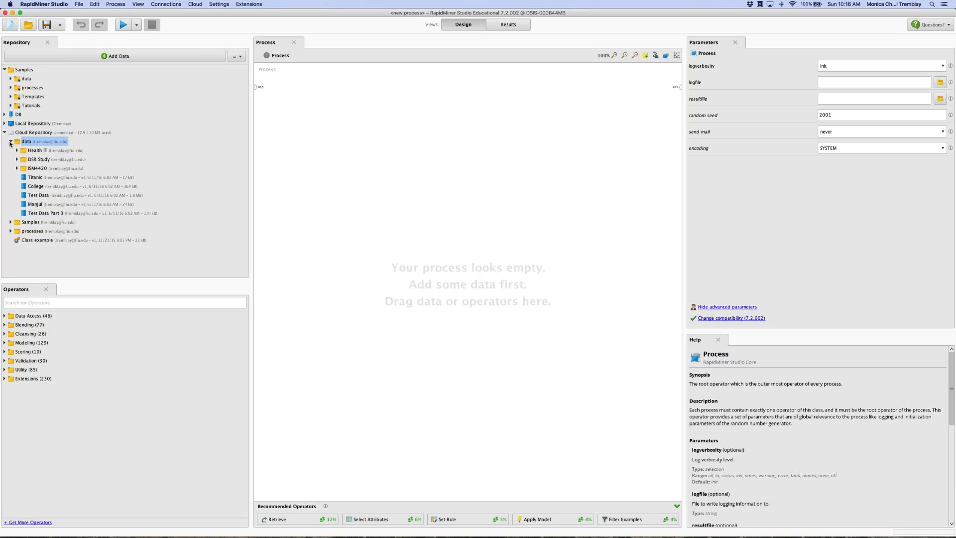
pyautogui.click(10, 142)
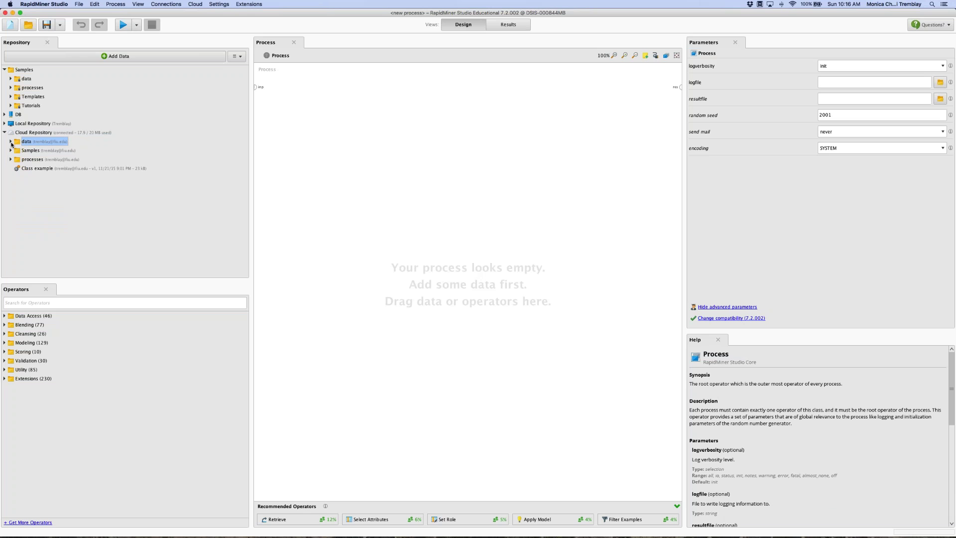
pyautogui.click(11, 142)
pyautogui.click(10, 143)
pyautogui.click(11, 151)
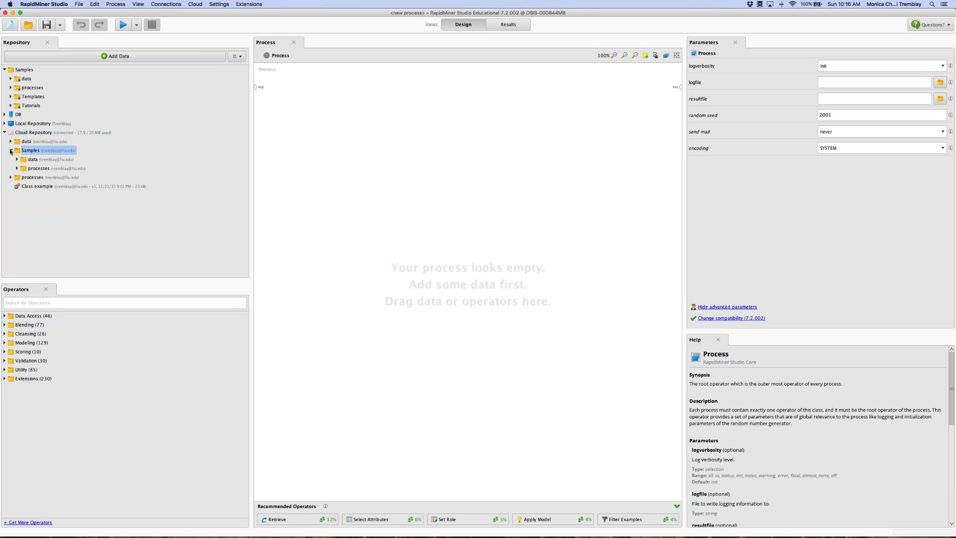
pyautogui.click(10, 151)
pyautogui.click(11, 159)
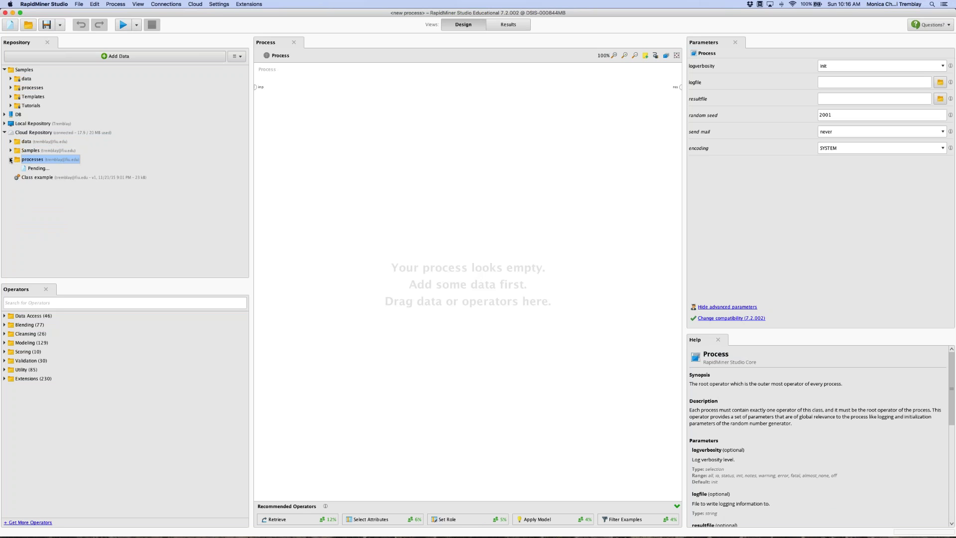
pyautogui.click(10, 160)
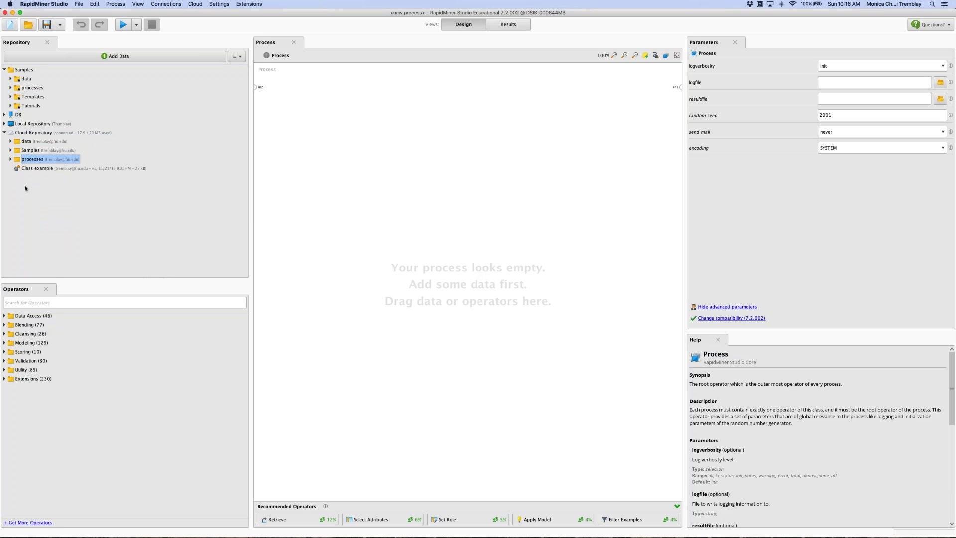
pyautogui.moveTo(103, 270); pyautogui.dragTo(150, 417)
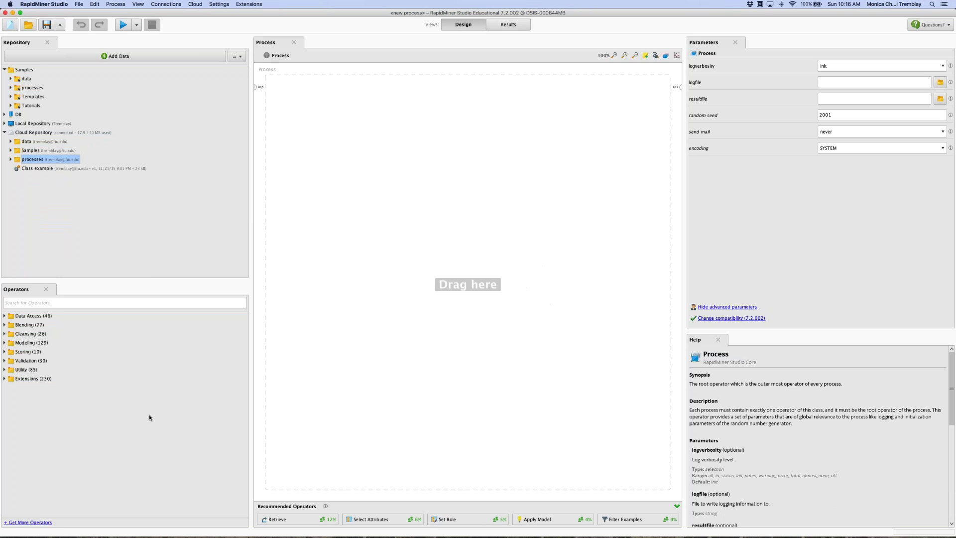
pyautogui.moveTo(127, 384); pyautogui.dragTo(42, 376)
pyautogui.moveTo(98, 370); pyautogui.dragTo(97, 370)
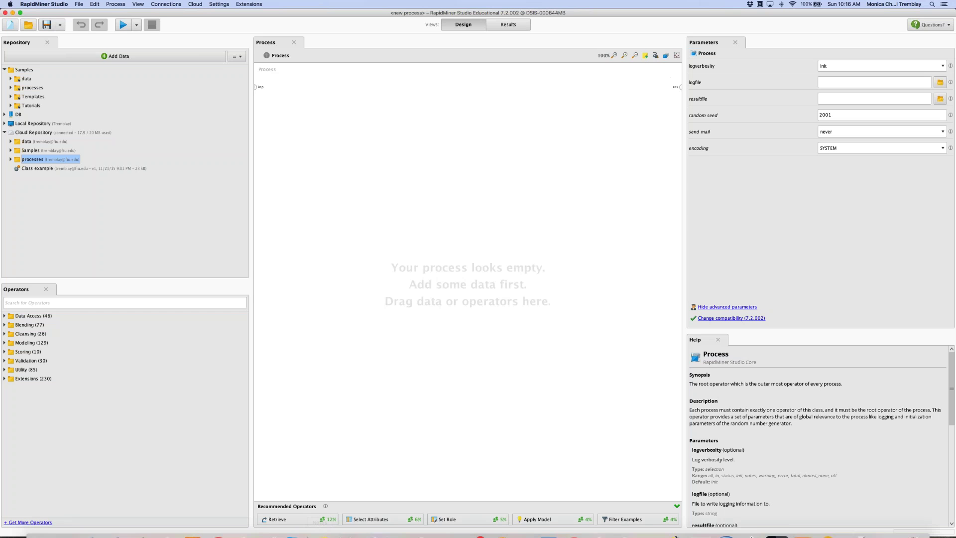
# Review the data mining steps table in Word again and minimize the document to return to RapidMiner Studio.
pyautogui.moveTo(319, 536)
pyautogui.click(116, 522)
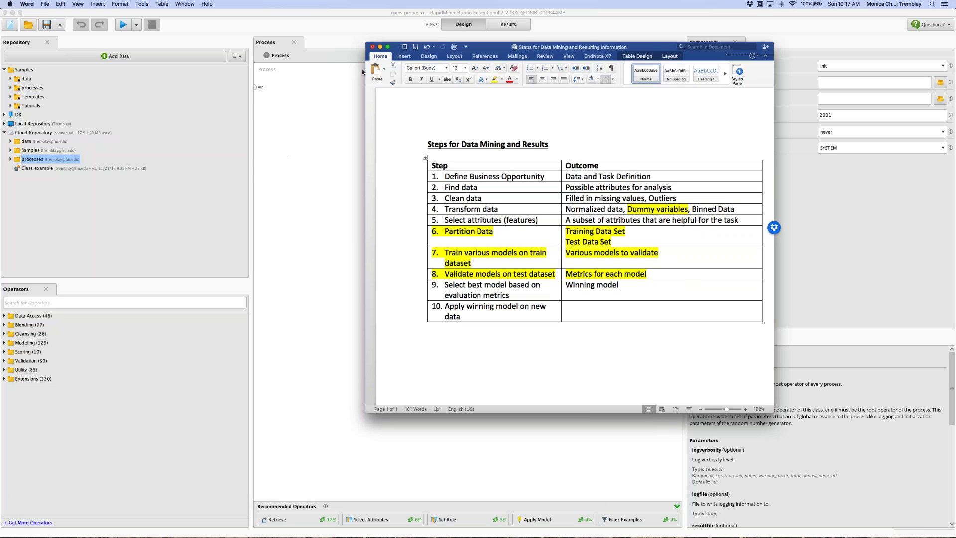
pyautogui.click(380, 47)
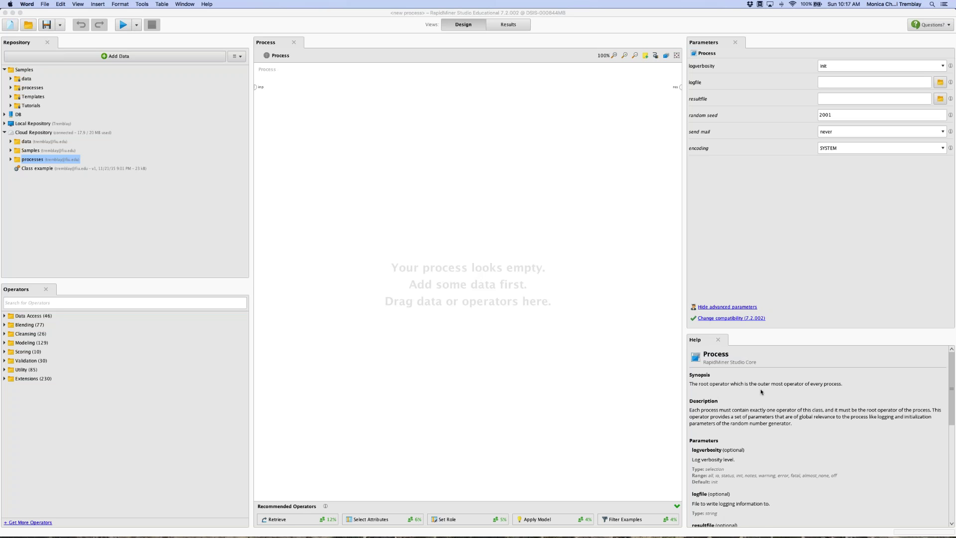
# Read through the help text on the parameters of the Process operator.
pyautogui.scroll(-3, 761, 392)
pyautogui.scroll(3, 761, 392)
pyautogui.scroll(-10, 761, 392)
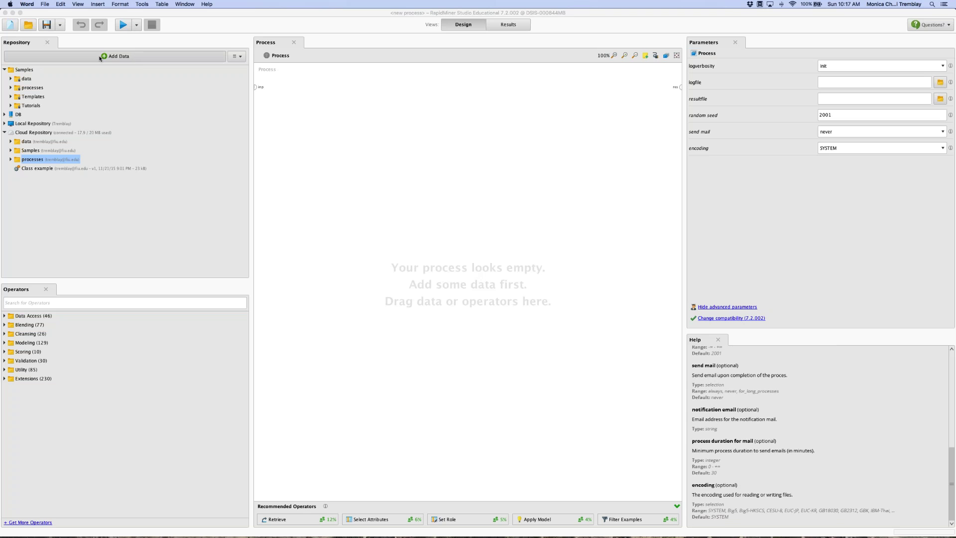
pyautogui.moveTo(87, 155); pyautogui.dragTo(211, 254)
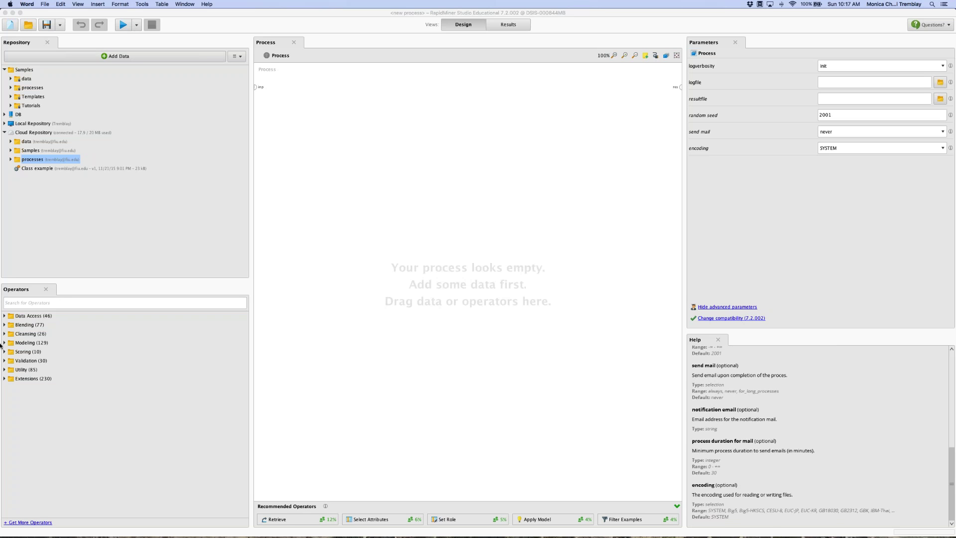
# Add the Read Excel operator from the Data Access file readers to the empty process and collapse the operator tree.
pyautogui.click(4, 315)
pyautogui.click(11, 325)
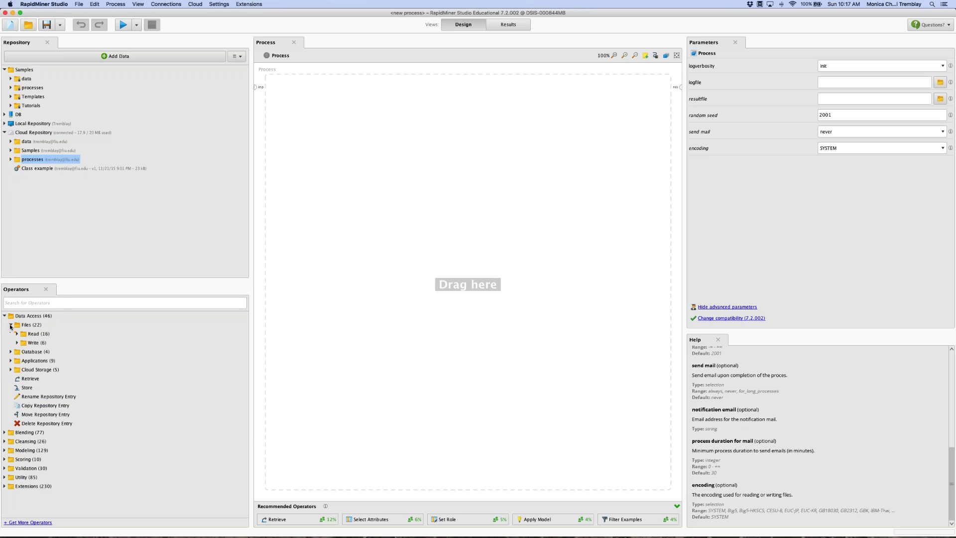
pyautogui.click(17, 334)
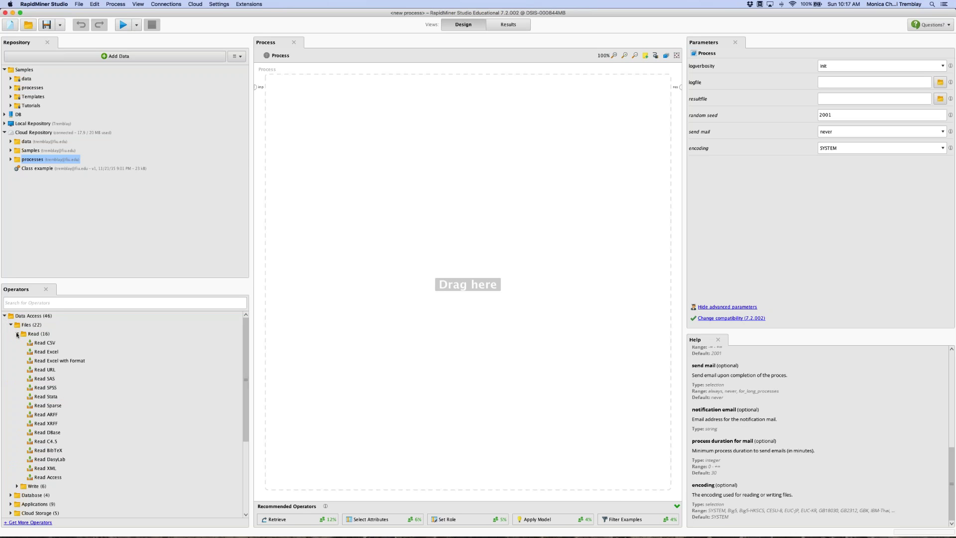
pyautogui.click(46, 351)
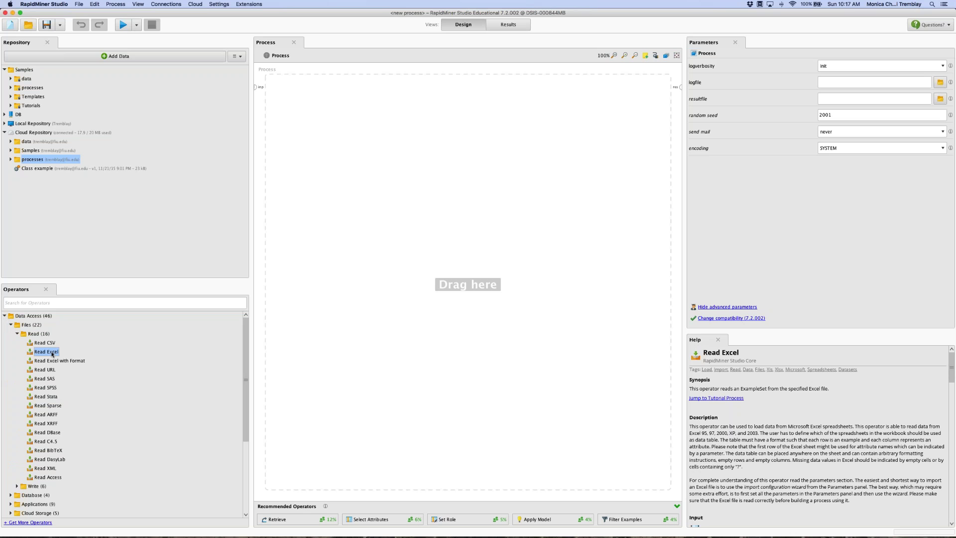
pyautogui.moveTo(53, 354); pyautogui.dragTo(338, 225)
pyautogui.click(5, 316)
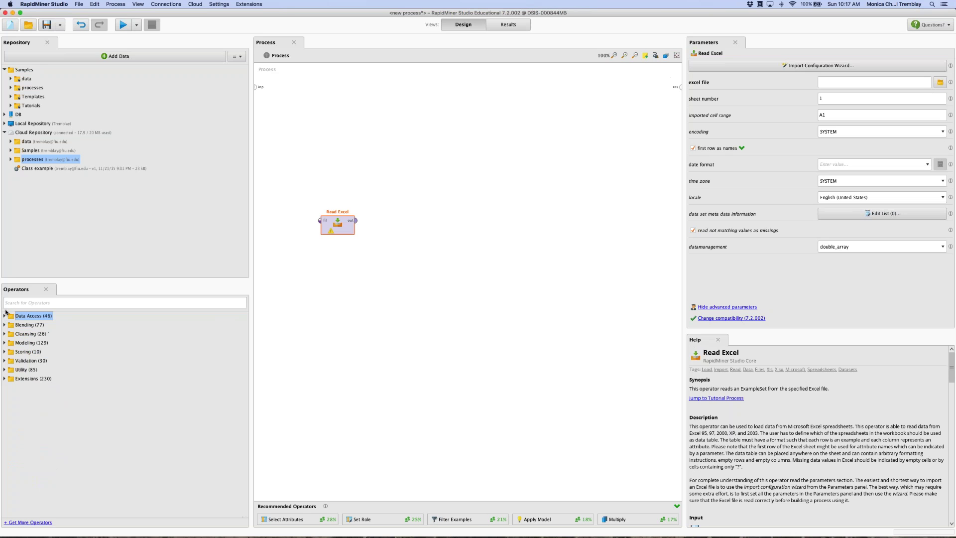
# Search the operators for "exce" and clear the search.
pyautogui.click(21, 303)
pyautogui.write('exce')
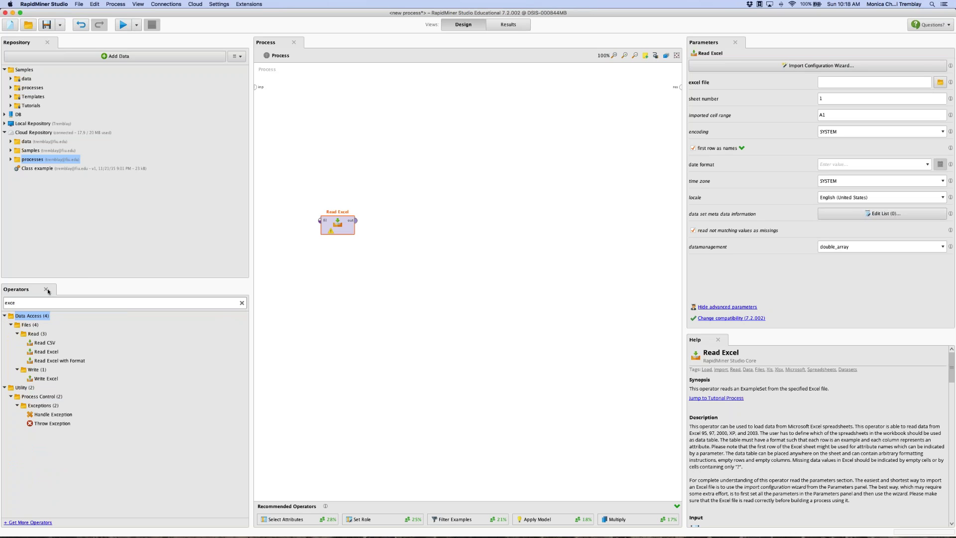
pyautogui.click(242, 303)
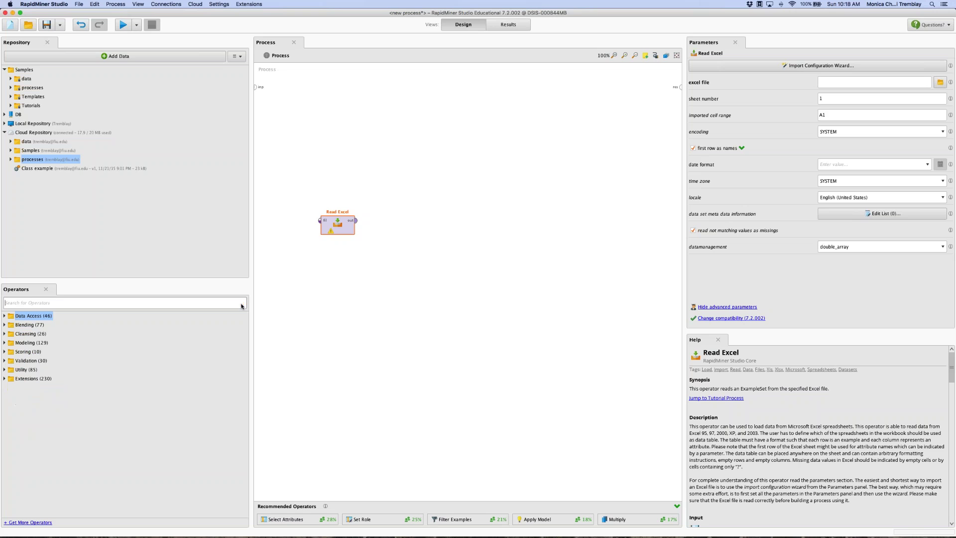
# Check and dismiss the Read Excel operator's warning, and expand the usage recommendations for "first row as names".
pyautogui.click(332, 234)
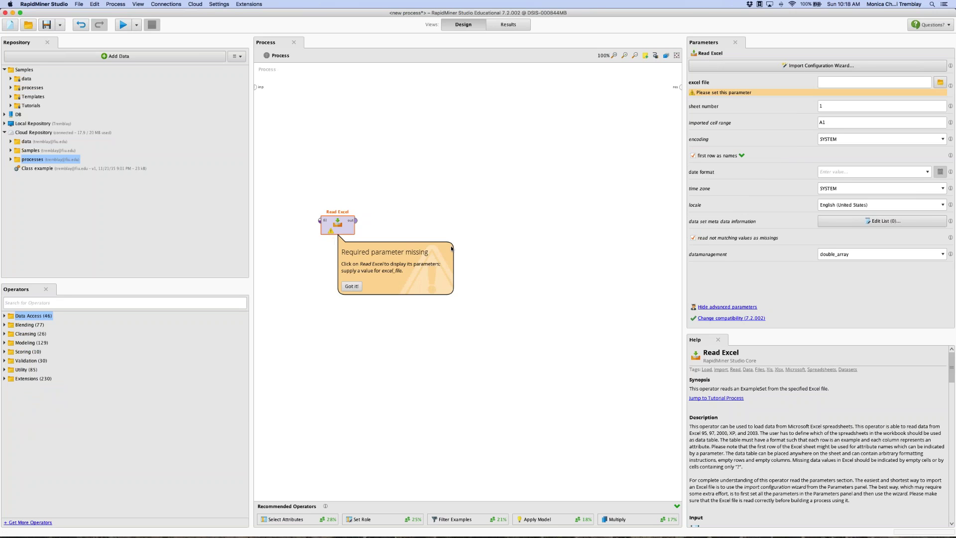
pyautogui.click(352, 286)
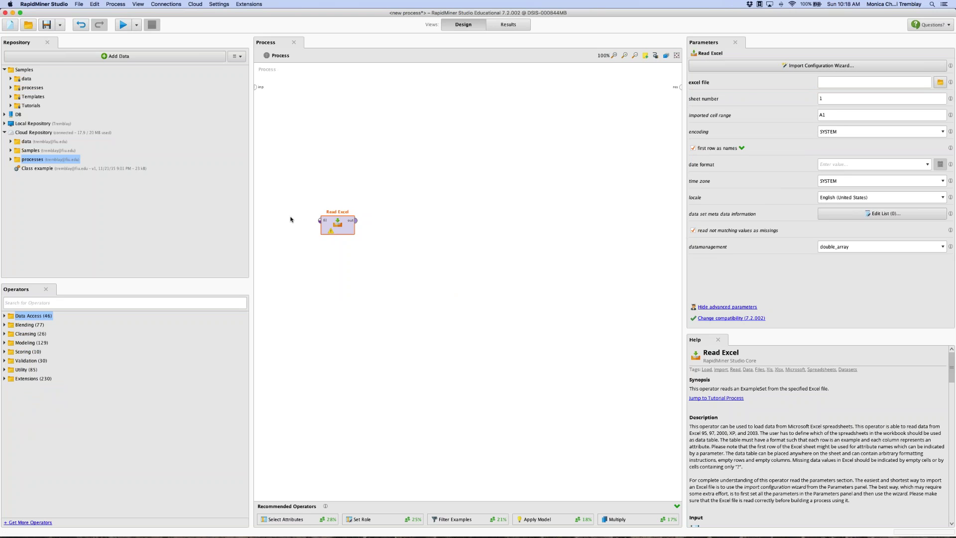
pyautogui.click(332, 232)
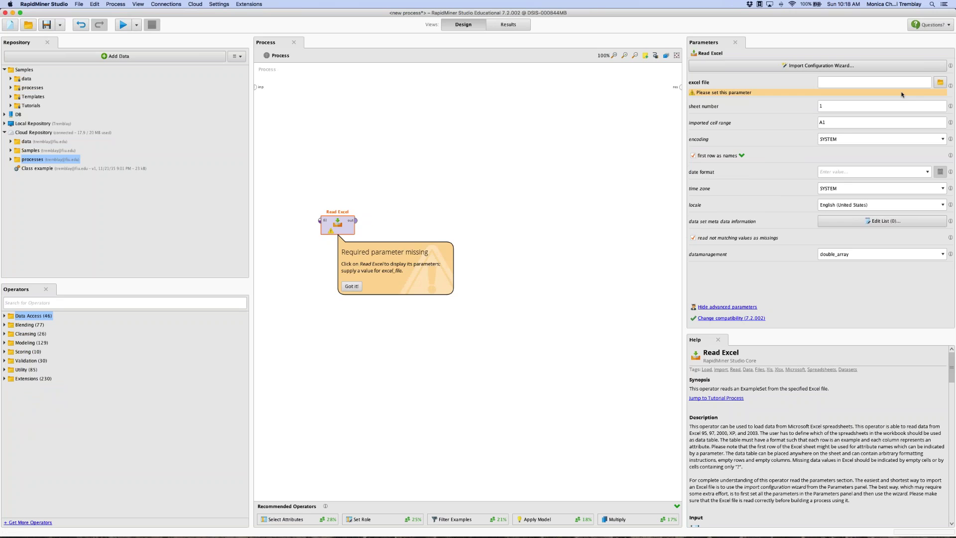
pyautogui.click(350, 287)
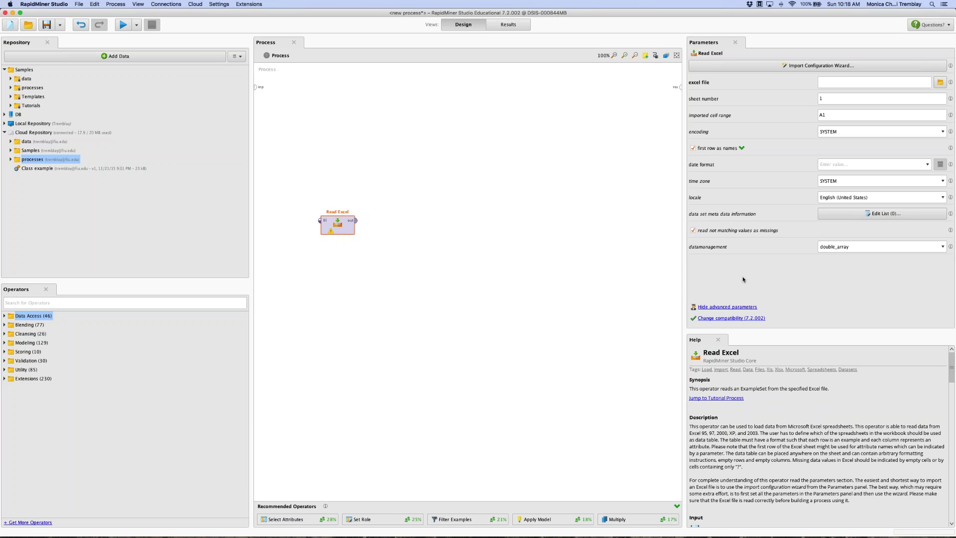
pyautogui.click(742, 148)
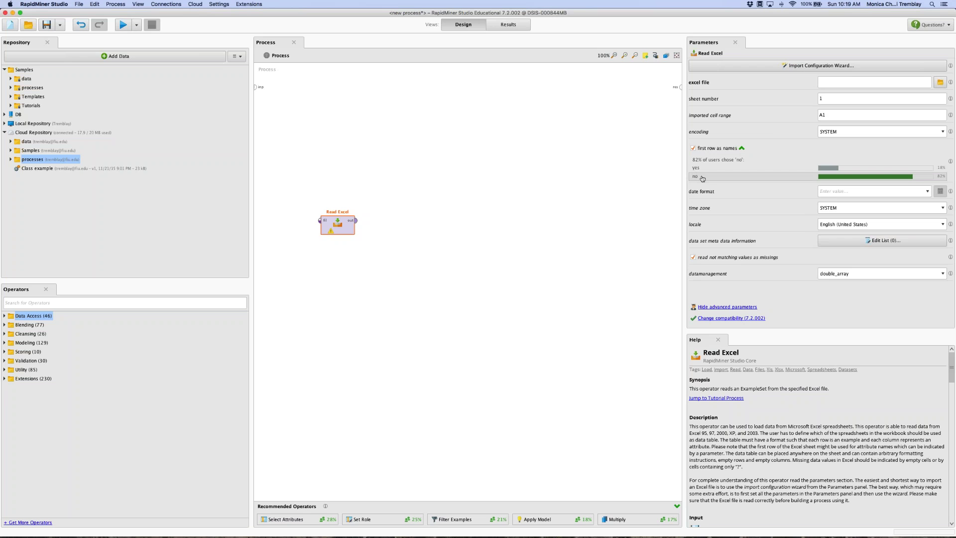
# Start the Import Configuration Wizard for Read Excel and choose West Roxbury.xlsx from the bookmarked DMBA-3rd-ed-datasets-xlsx folder.
pyautogui.click(741, 148)
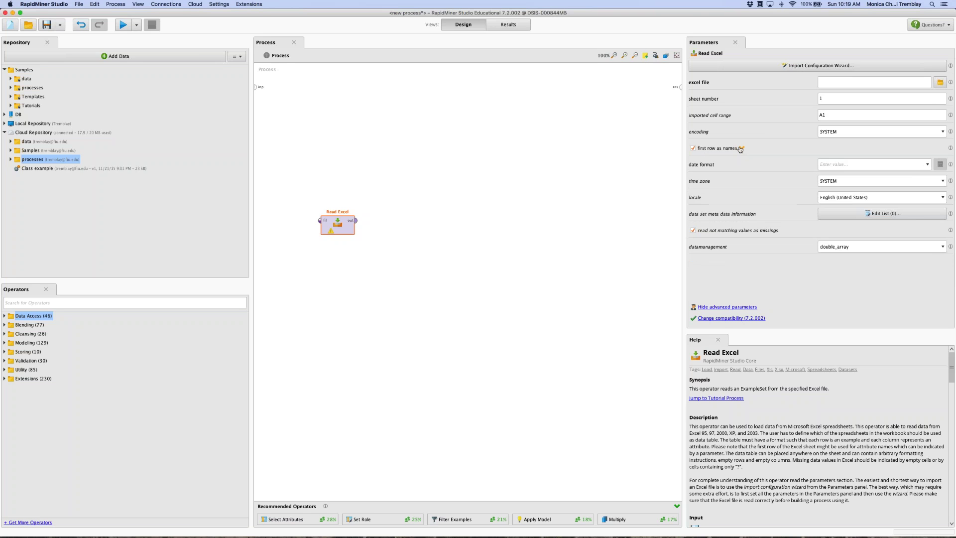
pyautogui.click(775, 68)
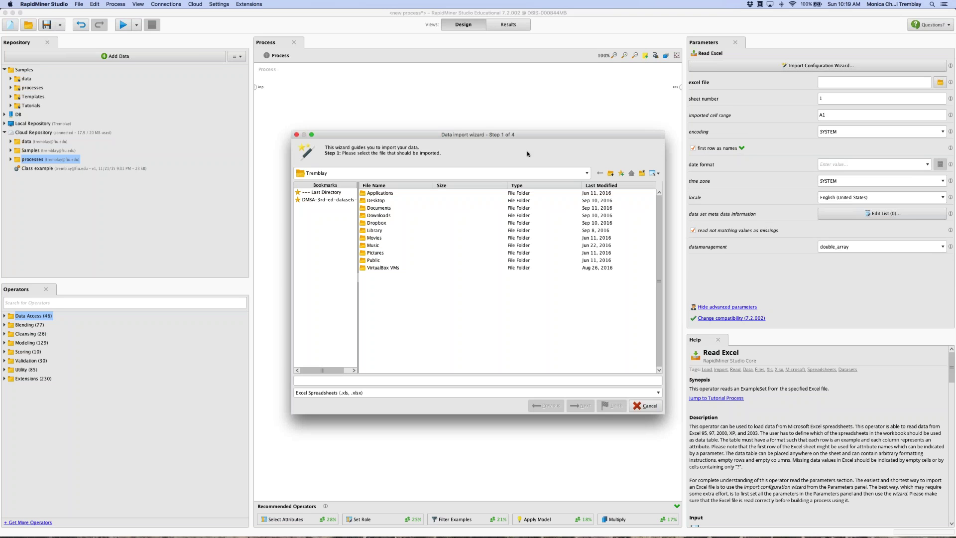
pyautogui.click(322, 200)
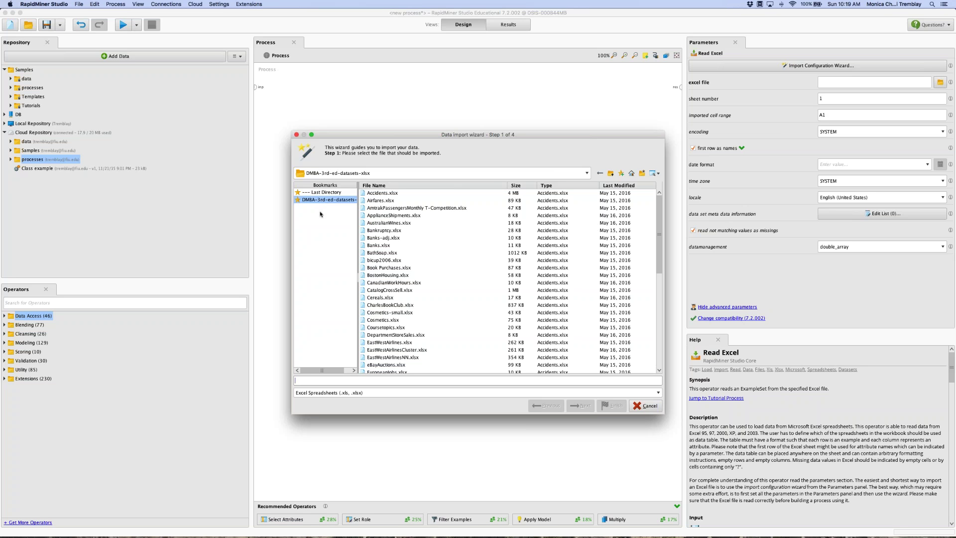
pyautogui.scroll(-10, 430, 232)
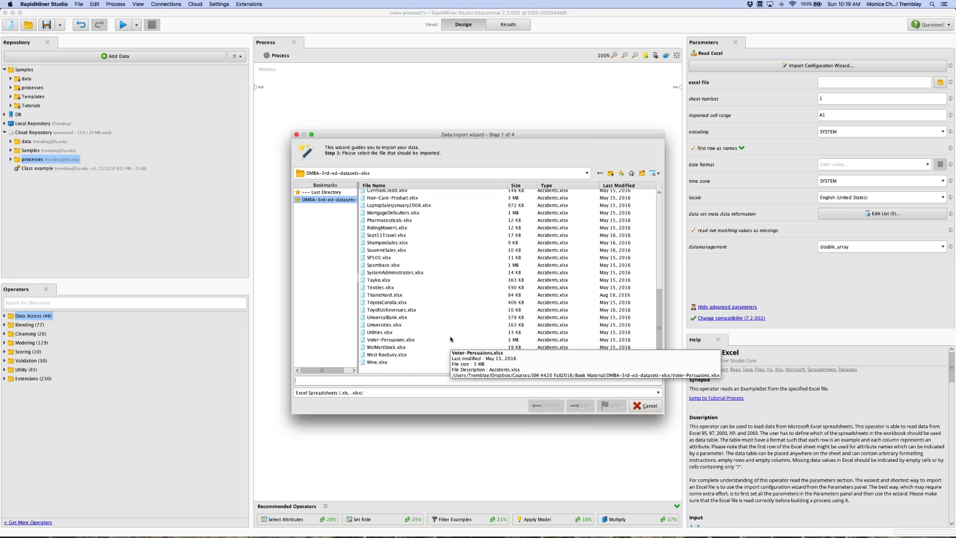
pyautogui.click(394, 356)
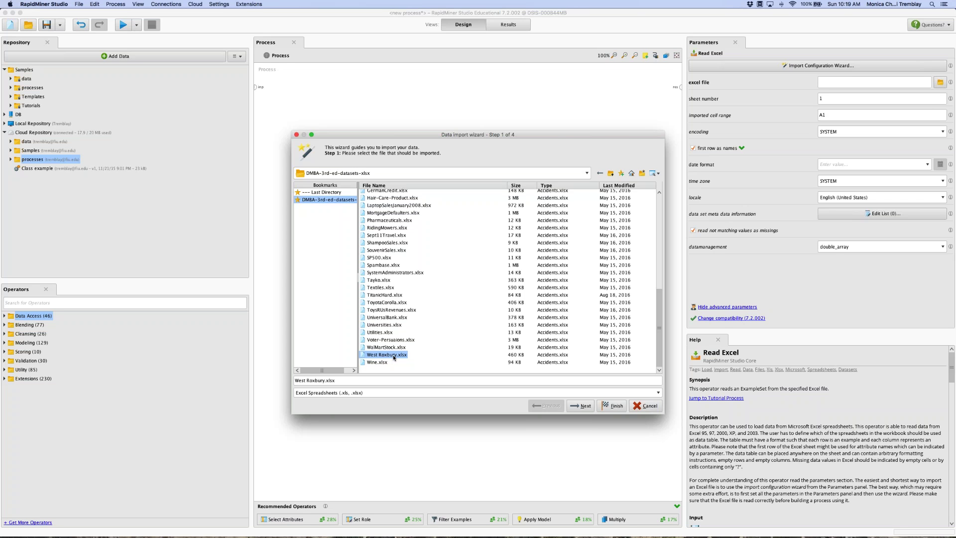
pyautogui.click(580, 405)
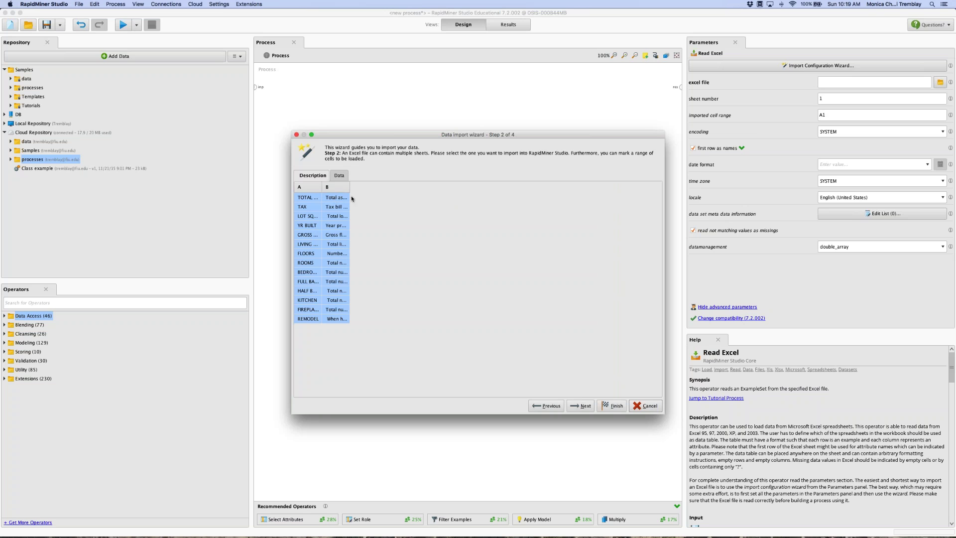
# Widen the Description sheet's columns to read the attribute descriptions, and select the Data sheet for import with its first row annotated as Name.
pyautogui.moveTo(351, 187); pyautogui.dragTo(662, 206)
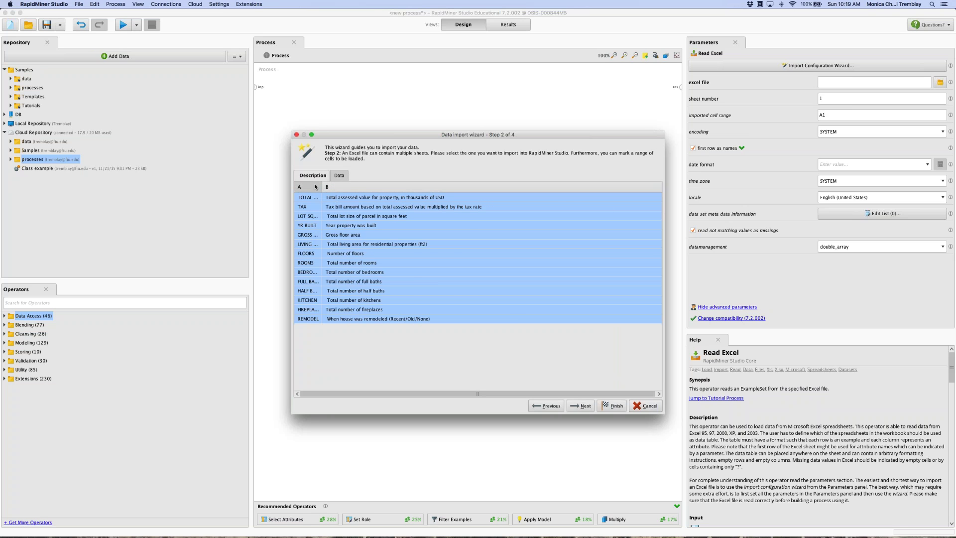
pyautogui.moveTo(322, 187); pyautogui.dragTo(360, 189)
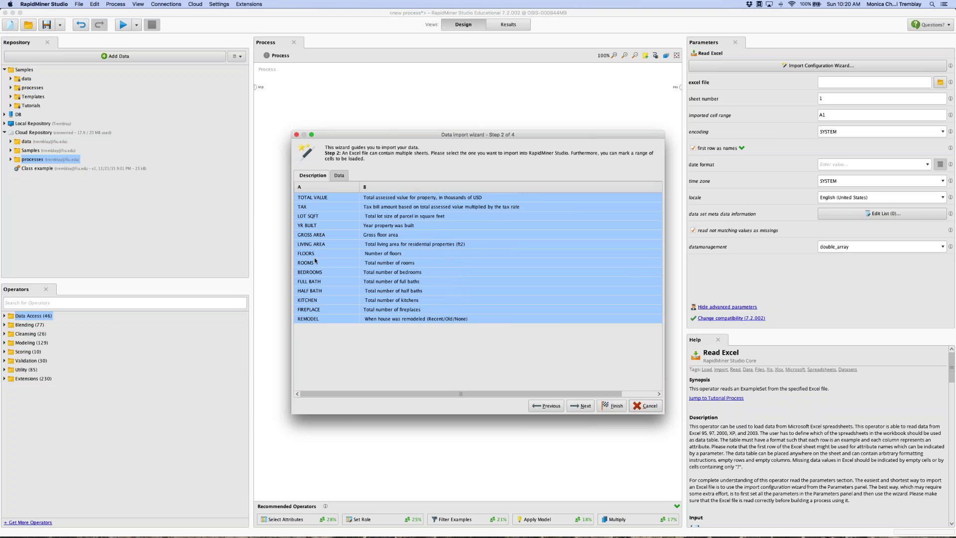
pyautogui.click(315, 319)
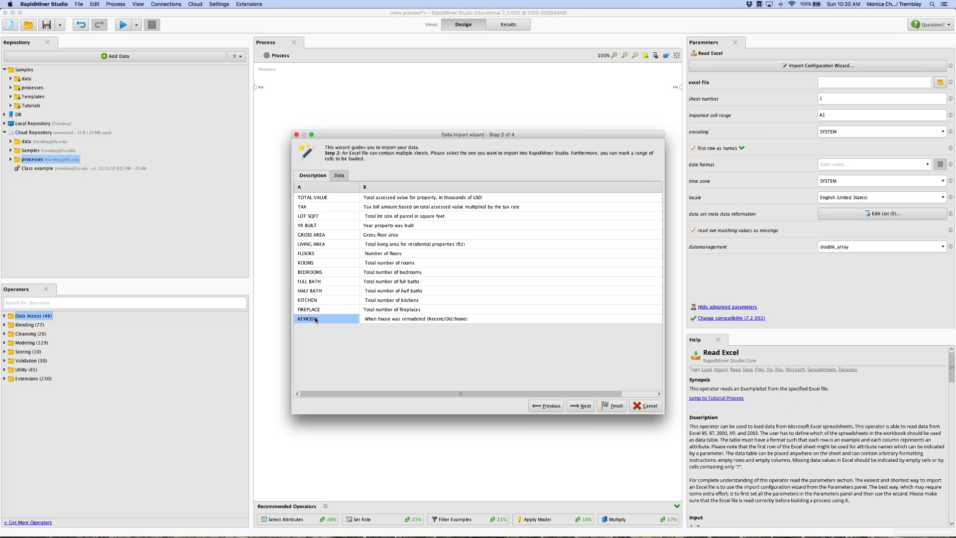
pyautogui.click(340, 176)
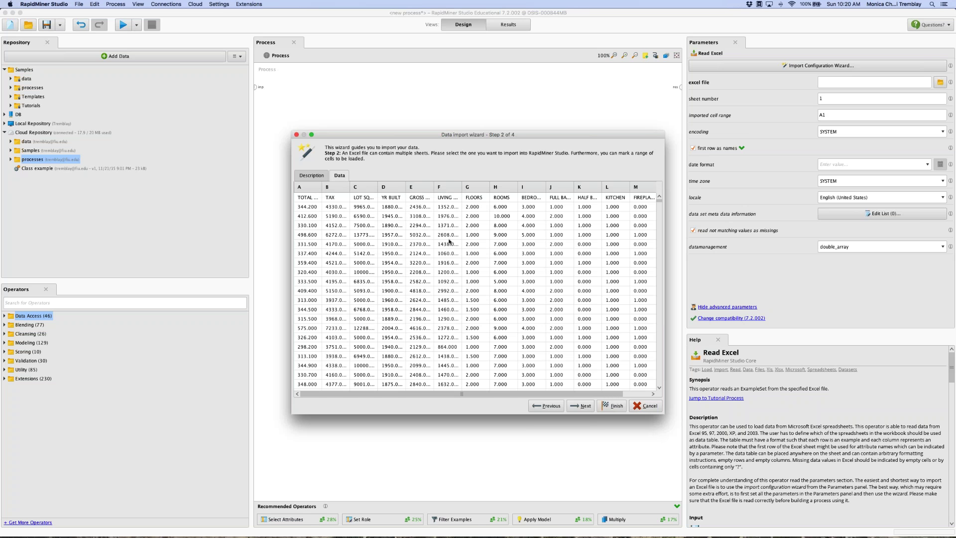
pyautogui.click(582, 406)
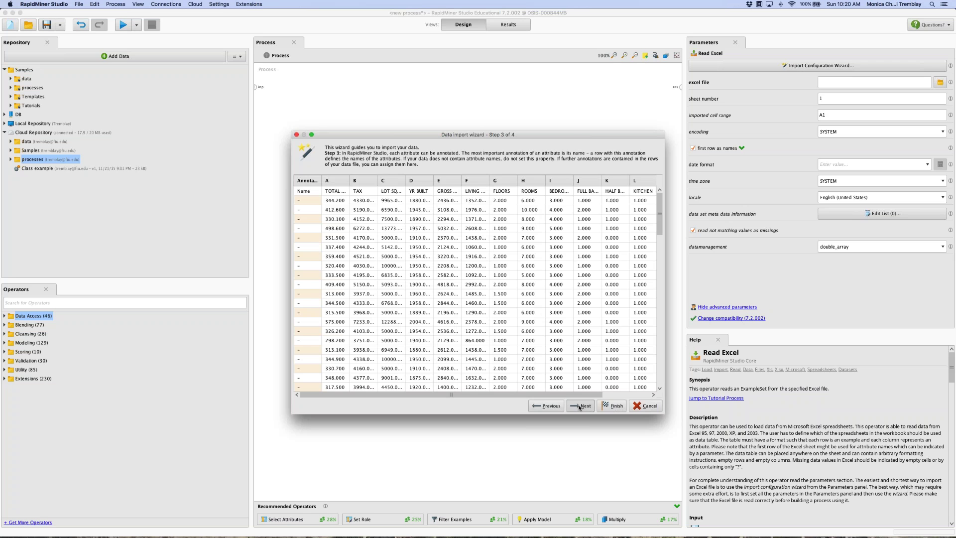
pyautogui.click(579, 407)
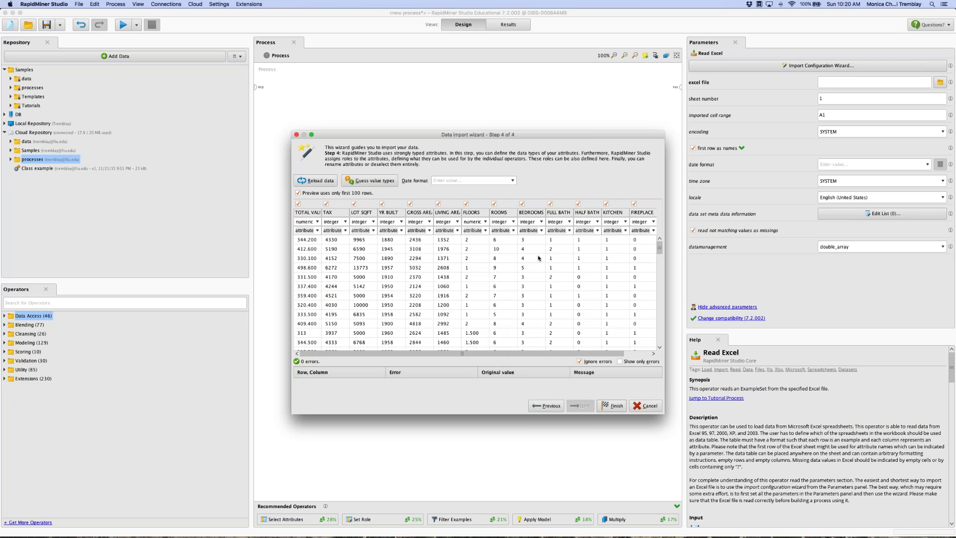
# Guess the attributes' value types and set the role of TOTAL VALUE to label, adjusting its column width to show the full name.
pyautogui.click(378, 182)
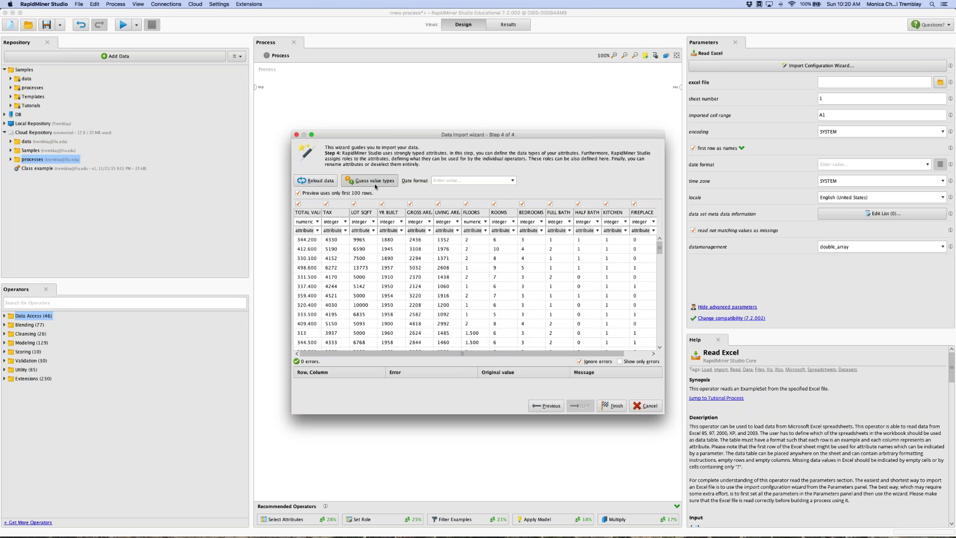
pyautogui.moveTo(322, 220); pyautogui.dragTo(355, 219)
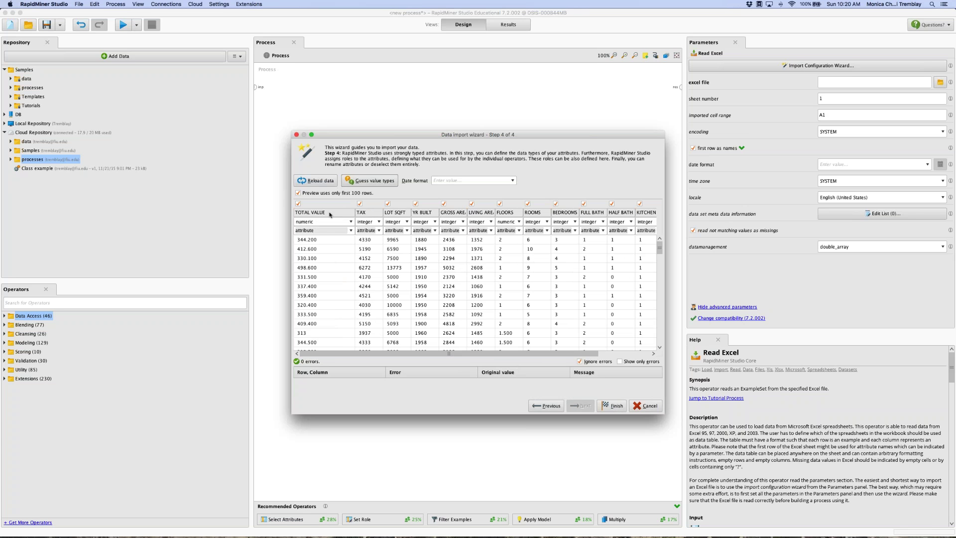
pyautogui.click(351, 230)
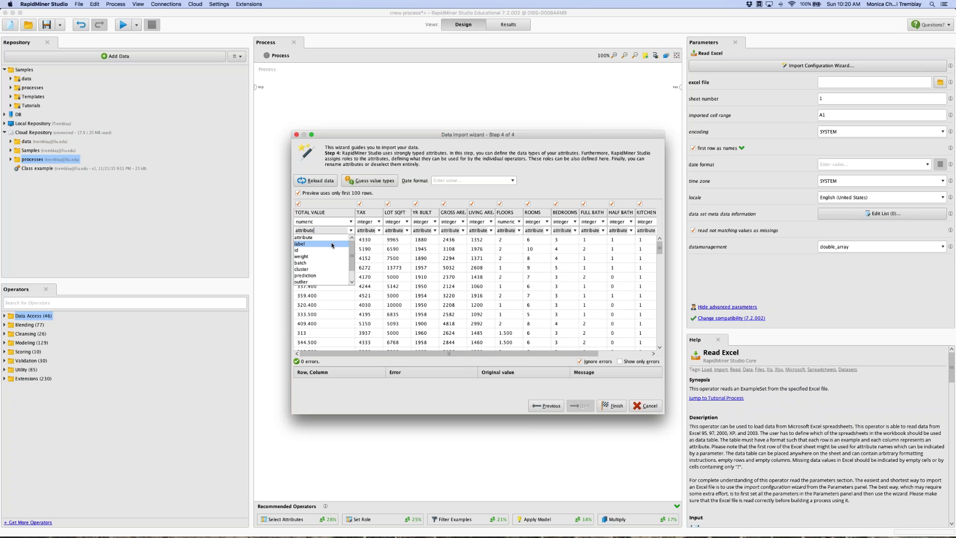
pyautogui.click(332, 244)
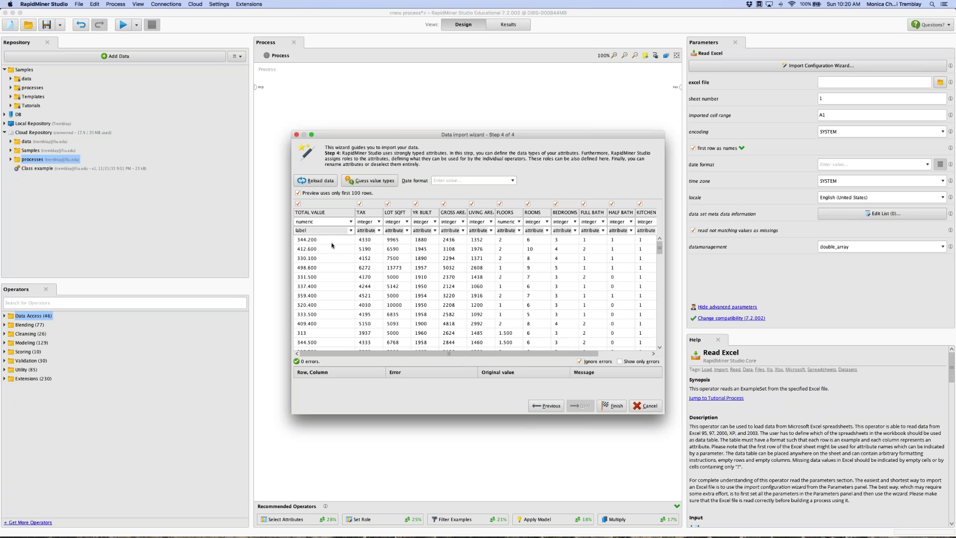
pyautogui.moveTo(355, 213); pyautogui.dragTo(338, 215)
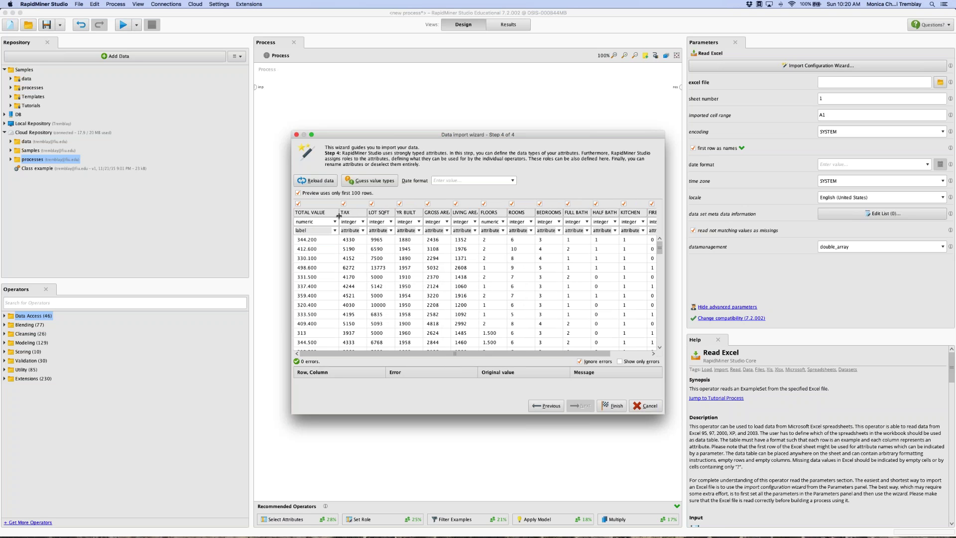
# Review the value types available for the REMODEL attribute, keep polynominal, and finish the import configuration.
pyautogui.moveTo(368, 353); pyautogui.dragTo(411, 353)
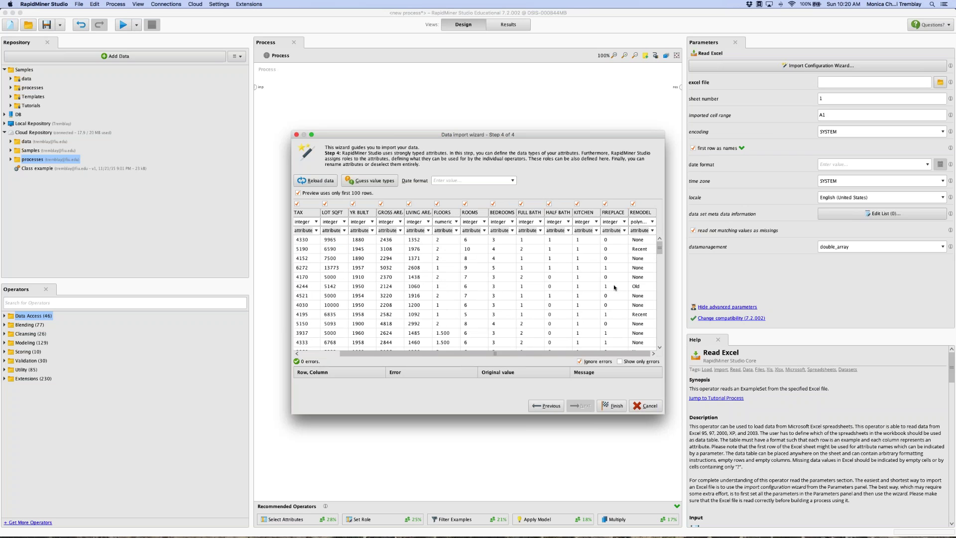
pyautogui.click(652, 222)
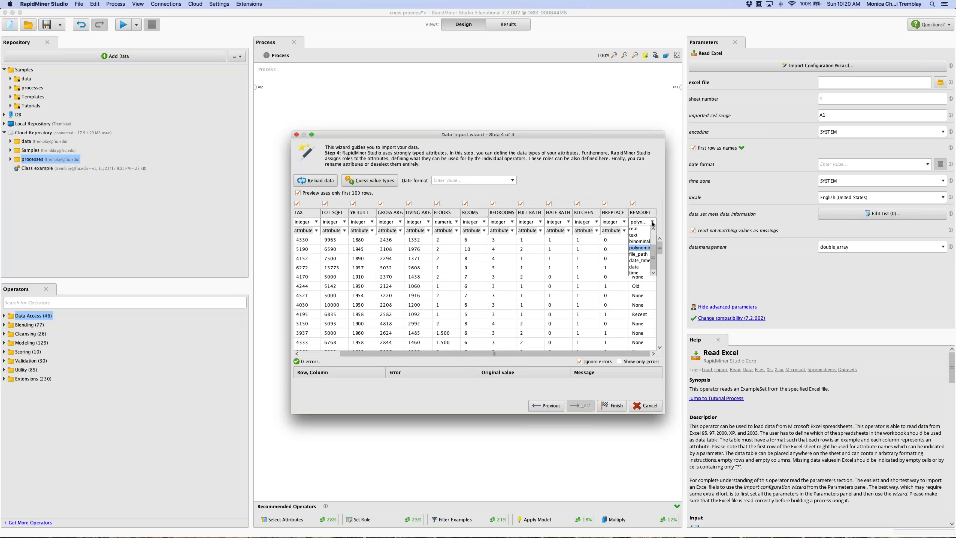
pyautogui.click(653, 222)
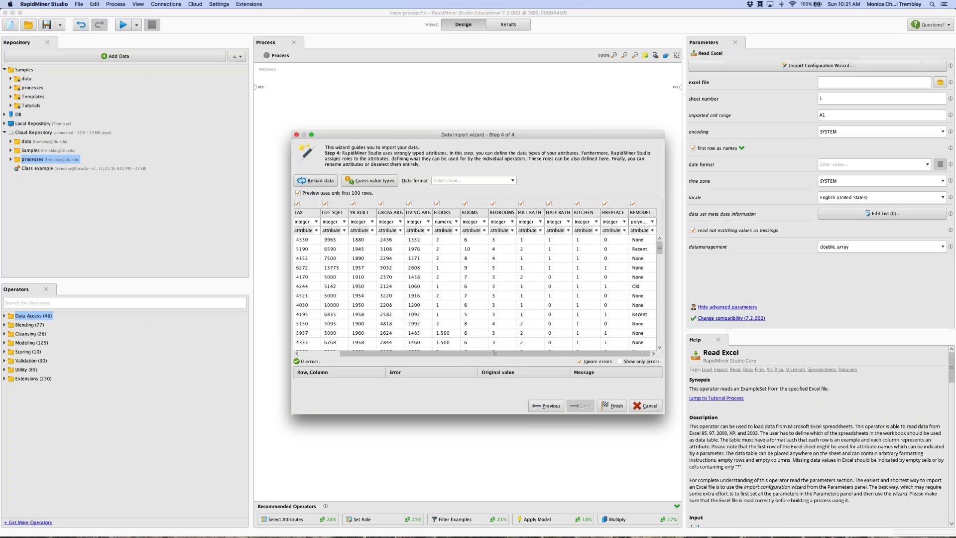
pyautogui.click(613, 405)
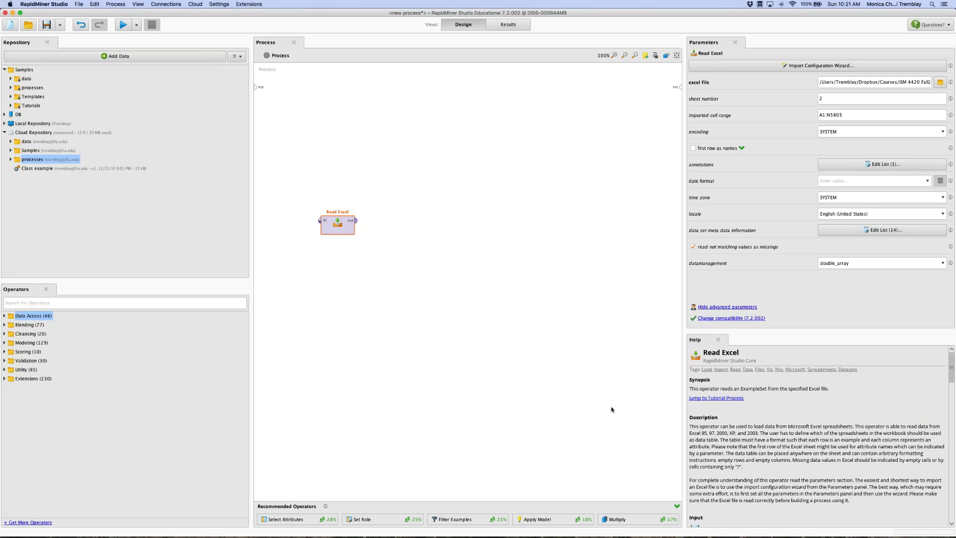
# Enable "first row as names" for Read Excel and connect its output to the process's result port.
pyautogui.click(693, 148)
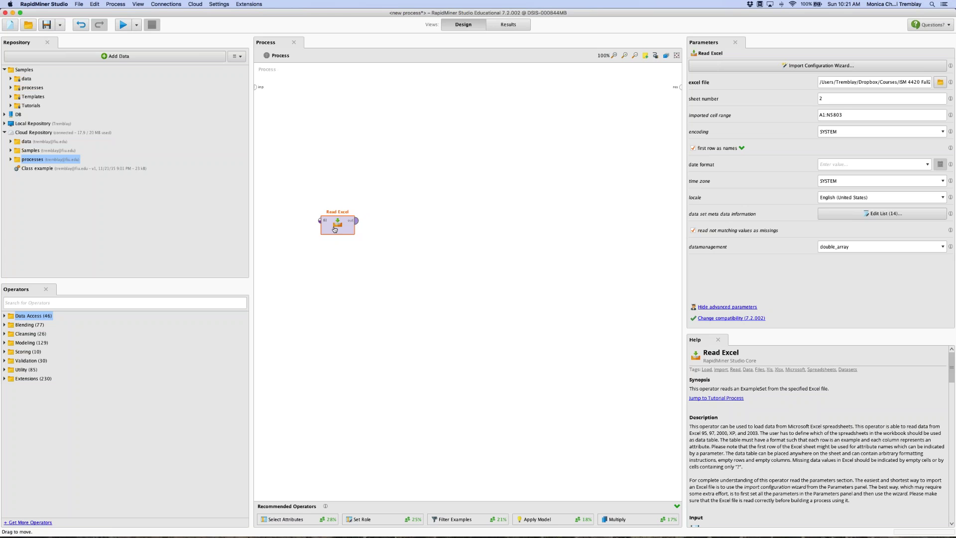
pyautogui.moveTo(357, 223)
pyautogui.click(508, 24)
pyautogui.click(467, 24)
pyautogui.moveTo(356, 220); pyautogui.dragTo(680, 88)
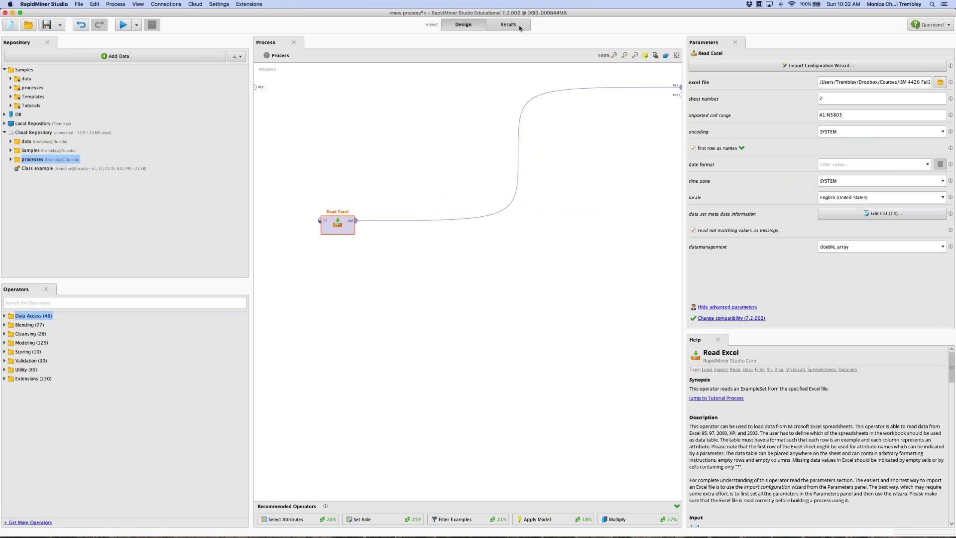
# Run the process and widen the TOTAL VALUE column in the resulting data table.
pyautogui.click(120, 25)
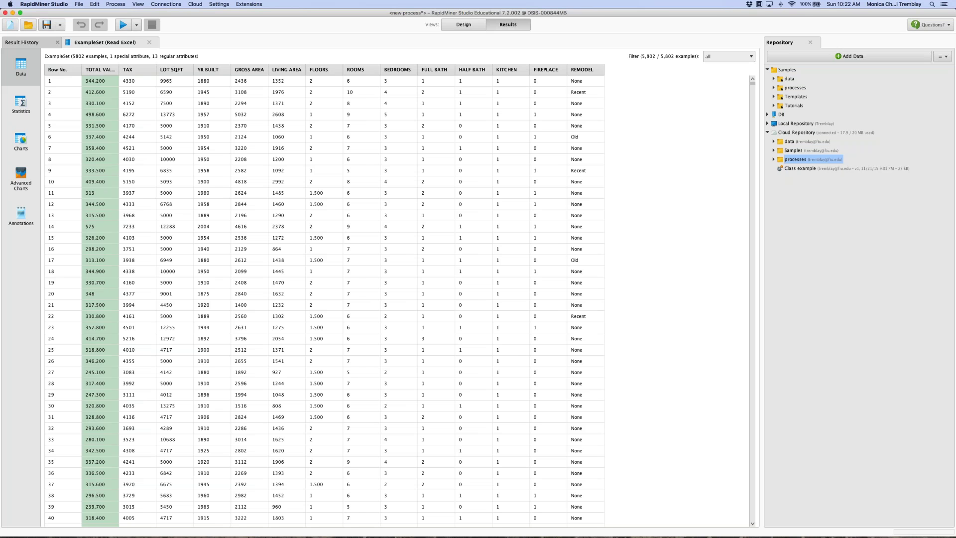
pyautogui.moveTo(118, 70); pyautogui.dragTo(148, 70)
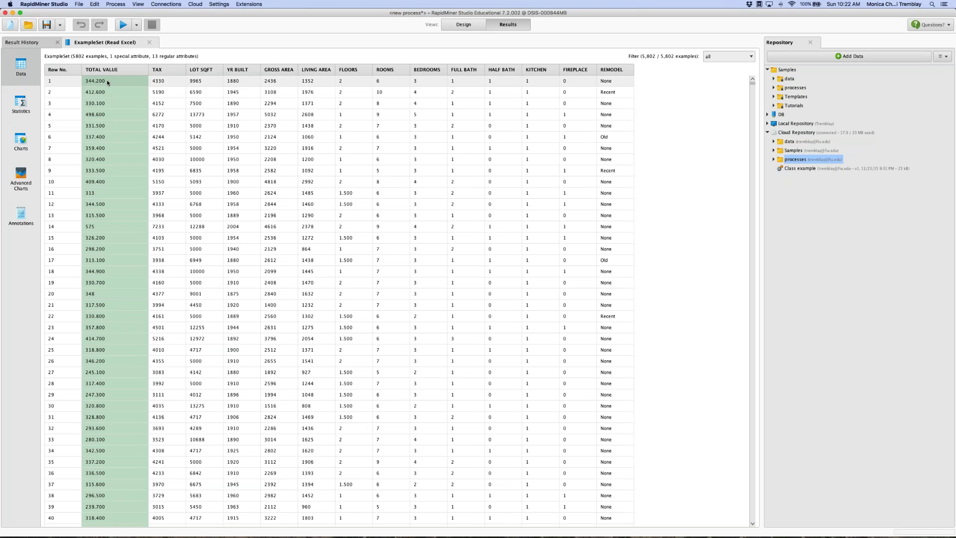
# Show the attribute statistics, expand the TOTAL VALUE entry and view its full-size histogram.
pyautogui.click(21, 105)
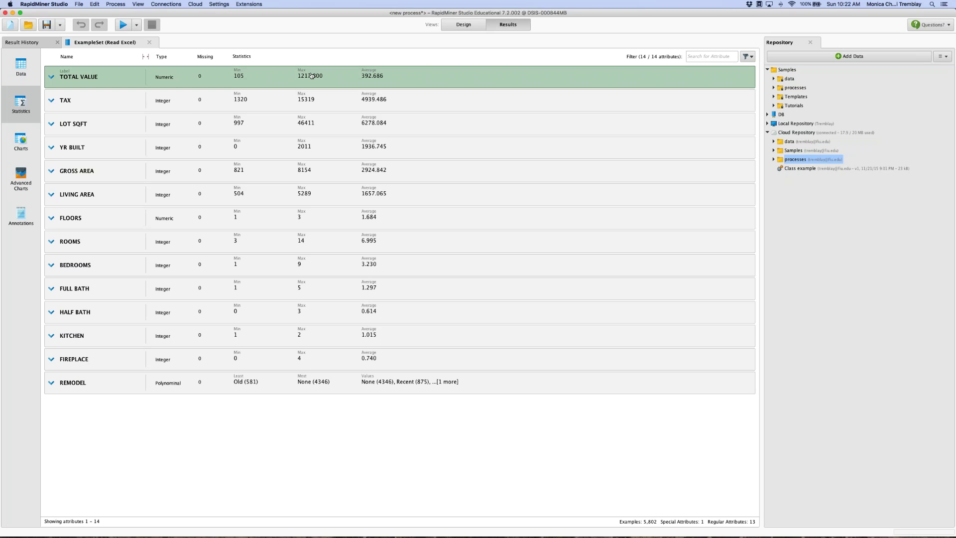
pyautogui.click(51, 78)
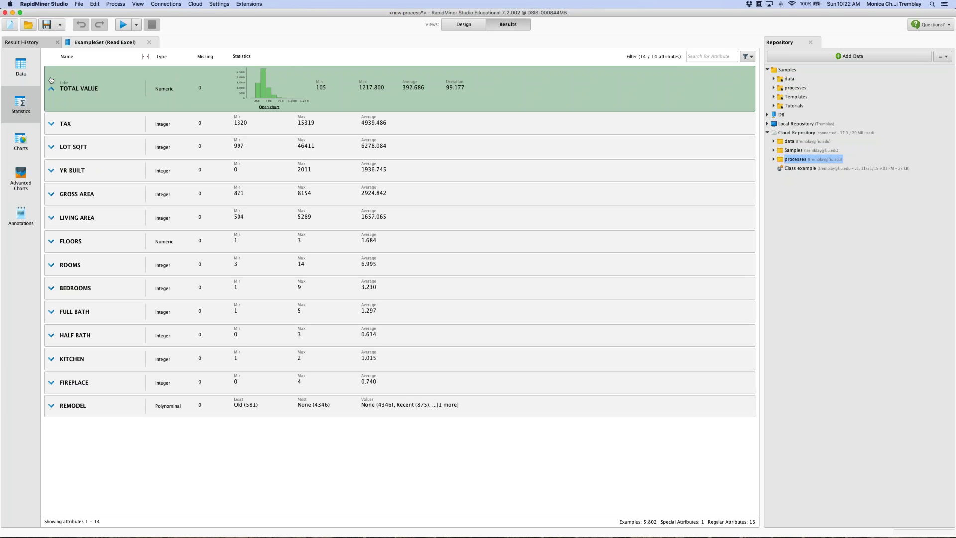
pyautogui.click(270, 107)
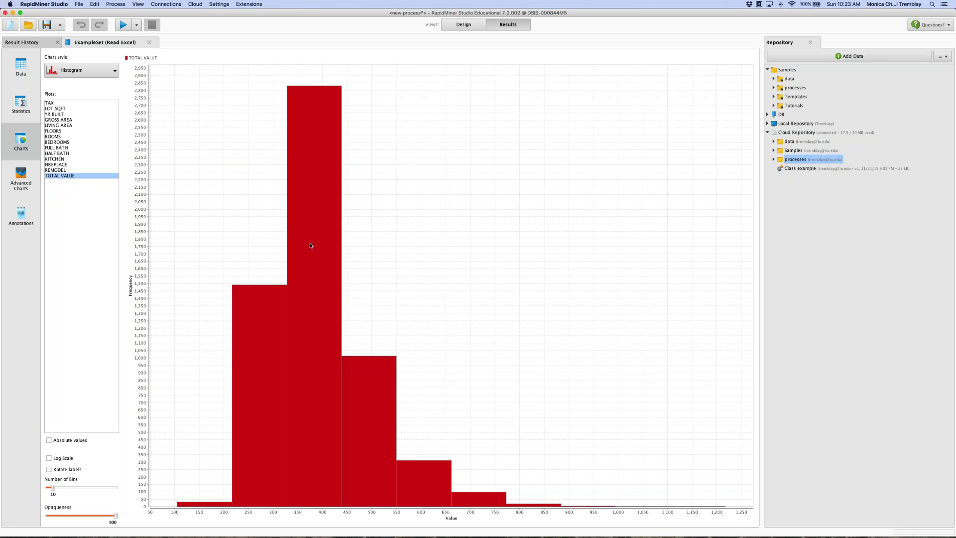
# Return to the statistics and expand the entries for TAX, LOT SQFT, YR BUILT and GROSS AREA.
pyautogui.click(21, 109)
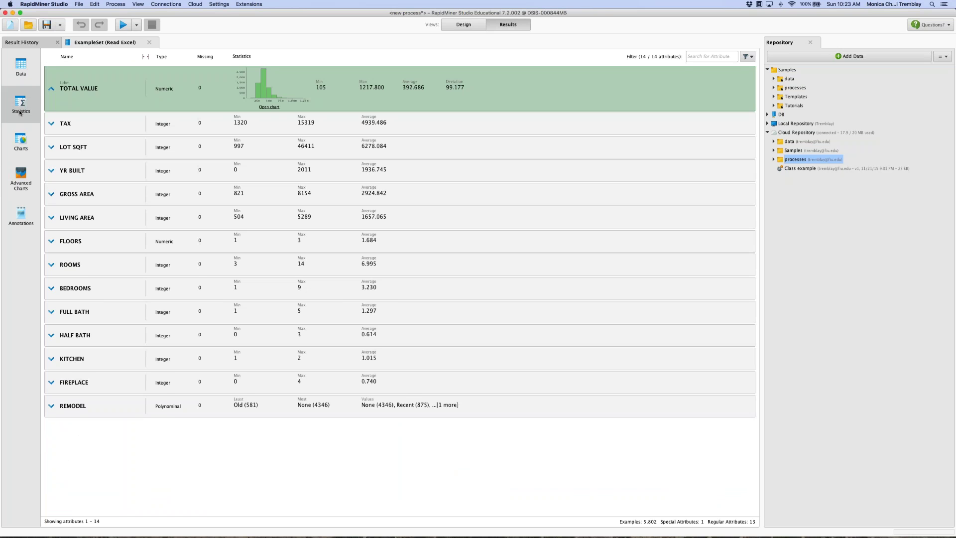
pyautogui.click(51, 123)
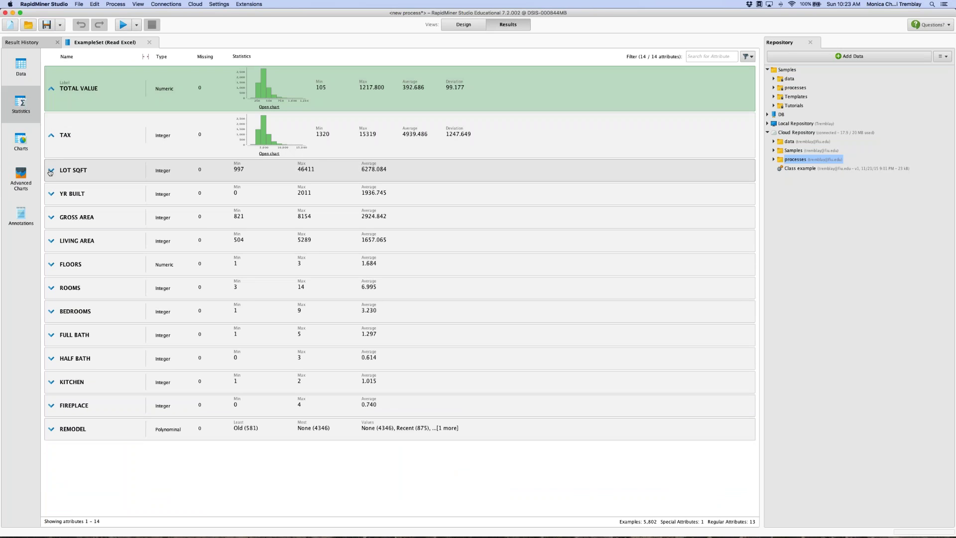
pyautogui.click(50, 172)
pyautogui.click(50, 218)
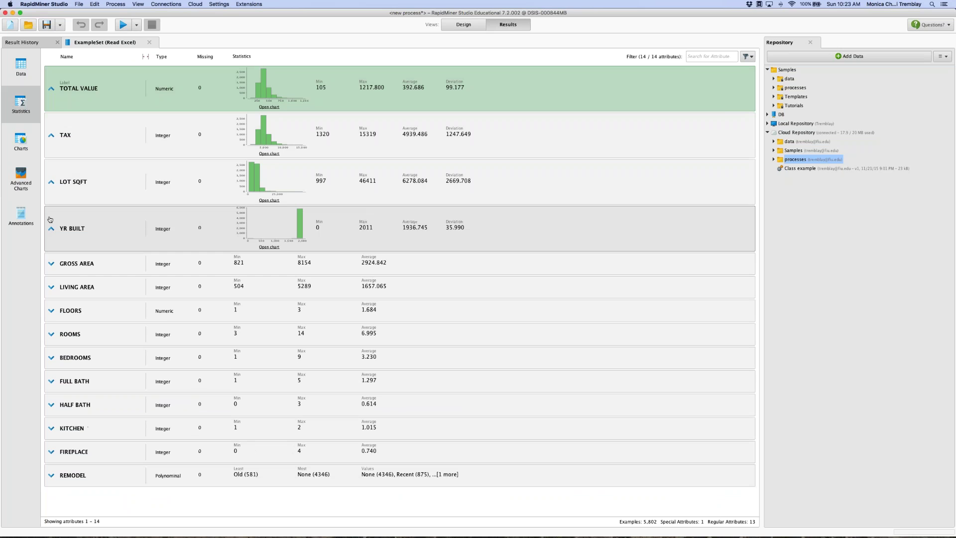
pyautogui.click(51, 263)
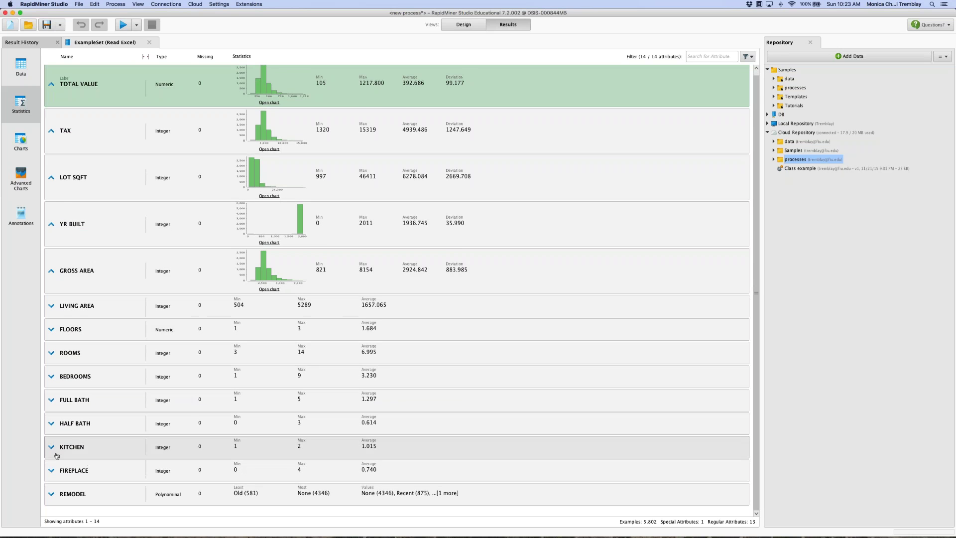
# Expand the REMODEL statistics, view its full-size bar chart, and return to the data table.
pyautogui.click(52, 494)
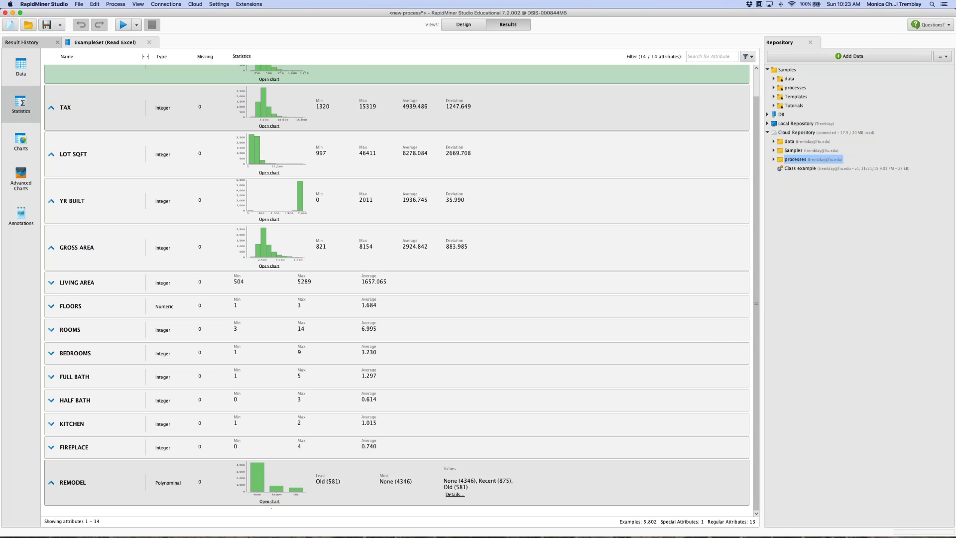
pyautogui.click(270, 501)
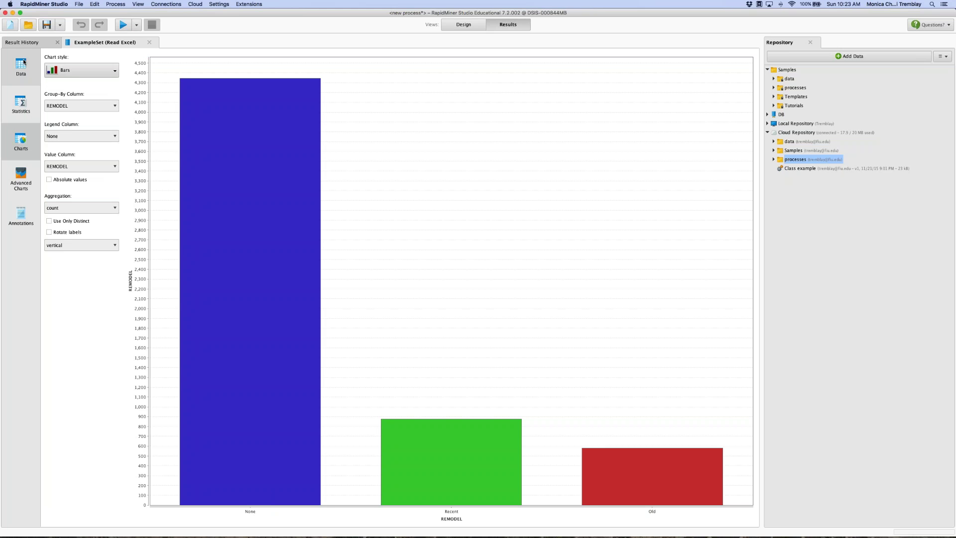
pyautogui.click(37, 76)
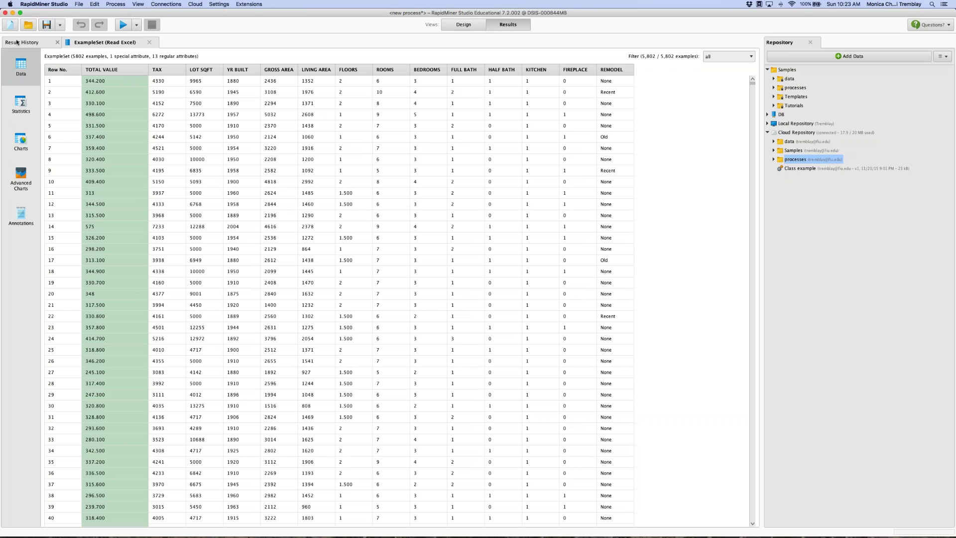
# Disconnect Read Excel from the process result and review the Steps for Data Mining and Results table in Word.
pyautogui.click(457, 27)
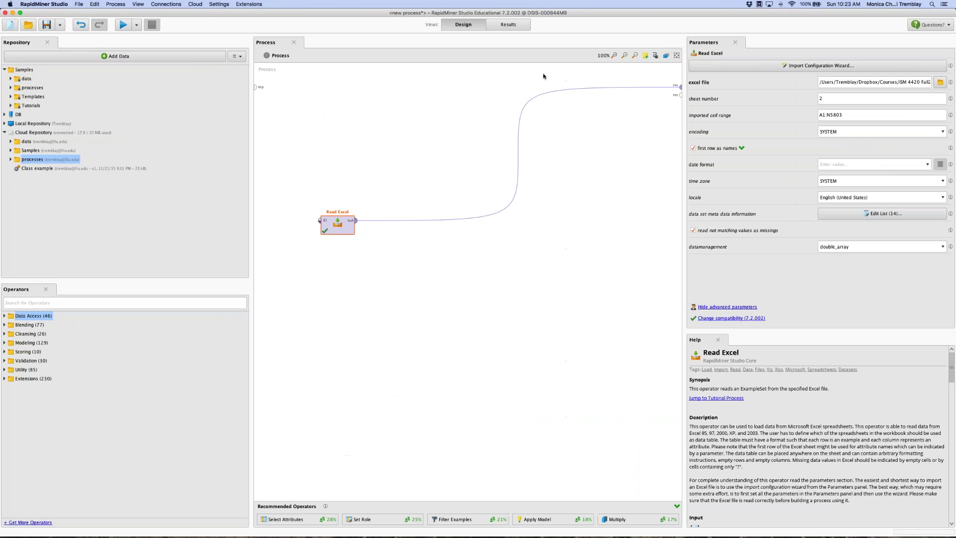
pyautogui.click(517, 154)
pyautogui.moveTo(375, 523)
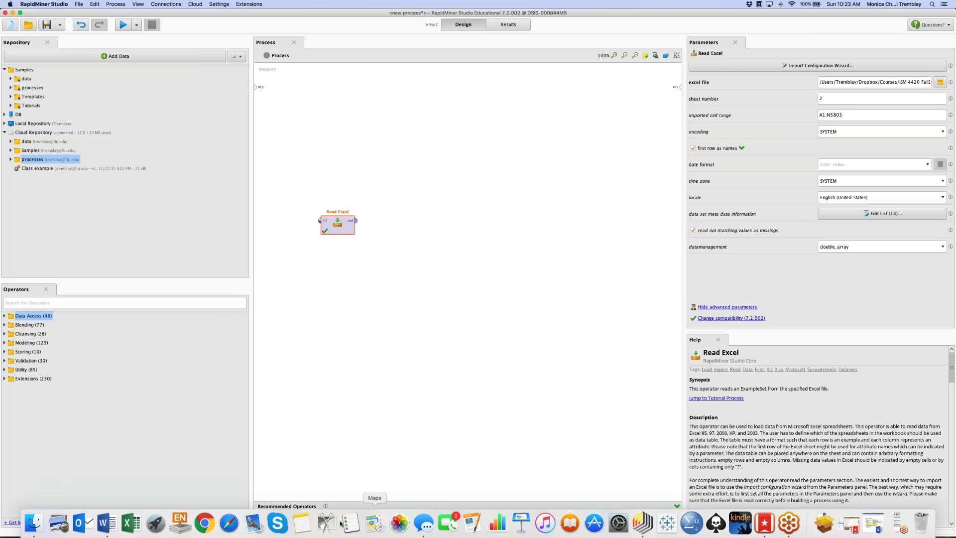
pyautogui.click(106, 523)
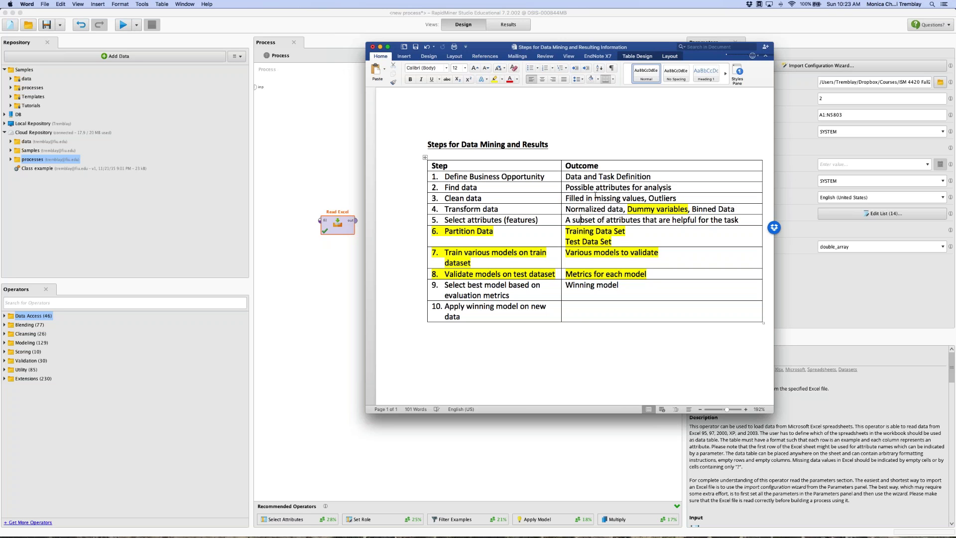
pyautogui.click(381, 47)
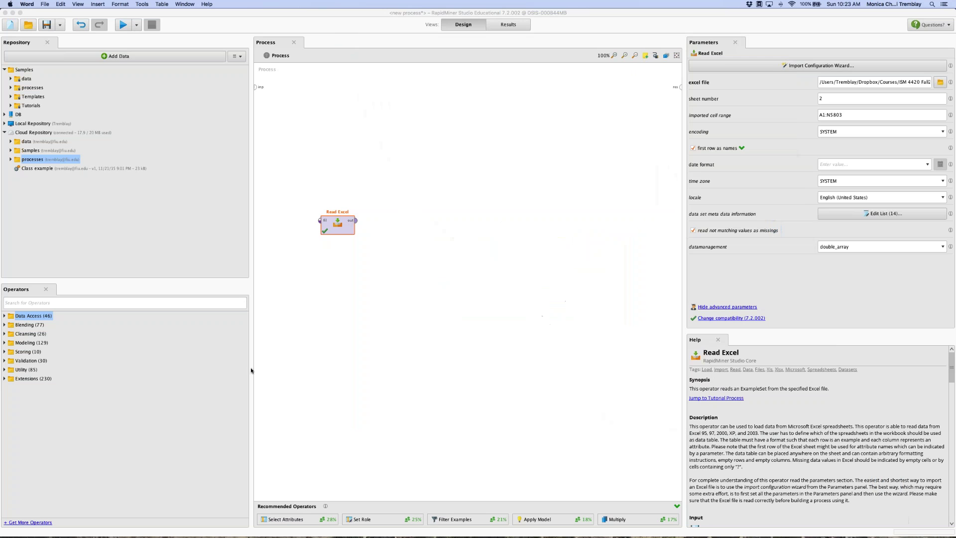
# Add the Nominal to Numerical operator from the Blending attribute types to the process, beside Read Excel.
pyautogui.click(4, 325)
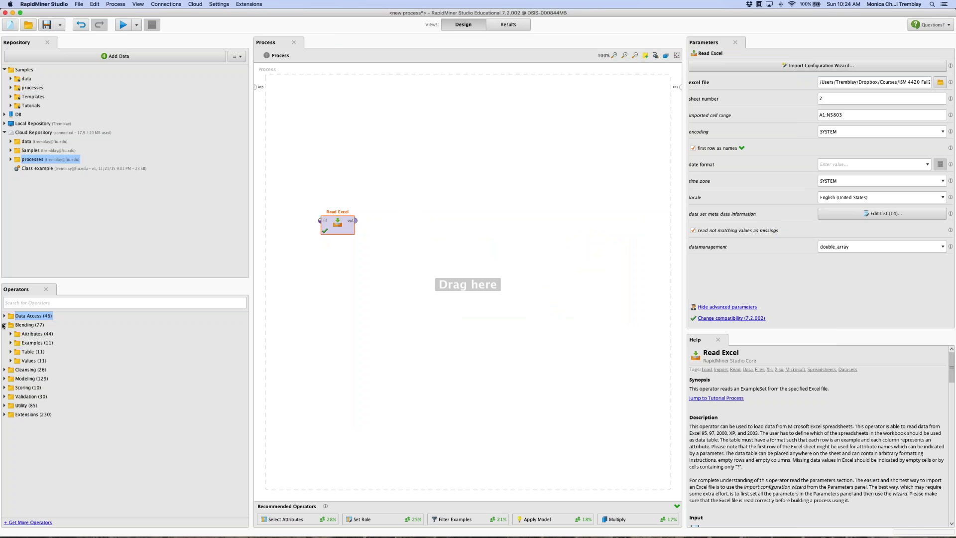
pyautogui.click(11, 335)
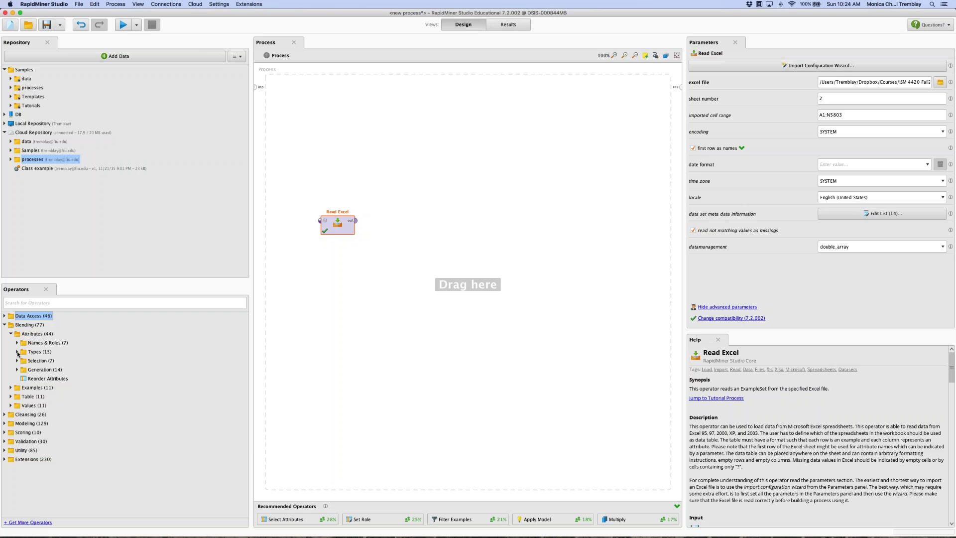
pyautogui.click(17, 351)
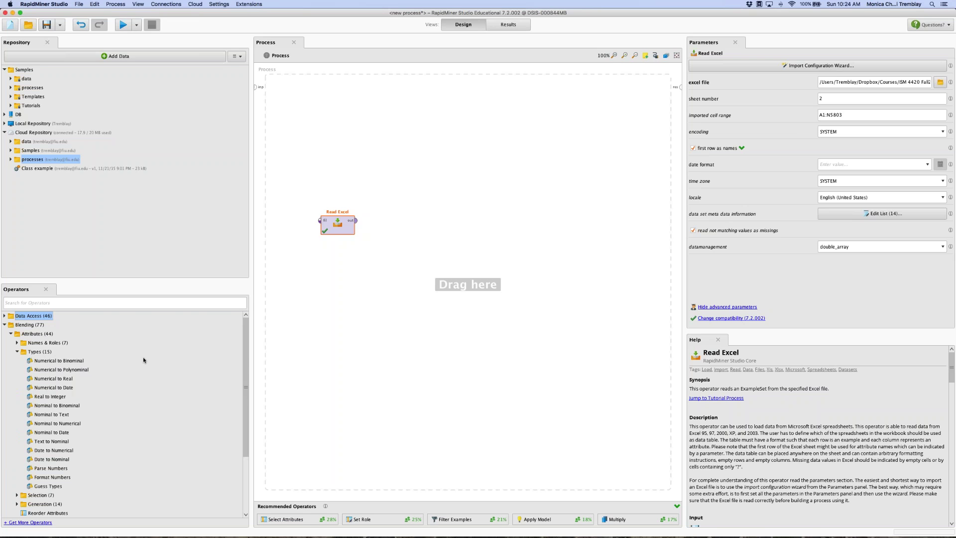
pyautogui.click(62, 424)
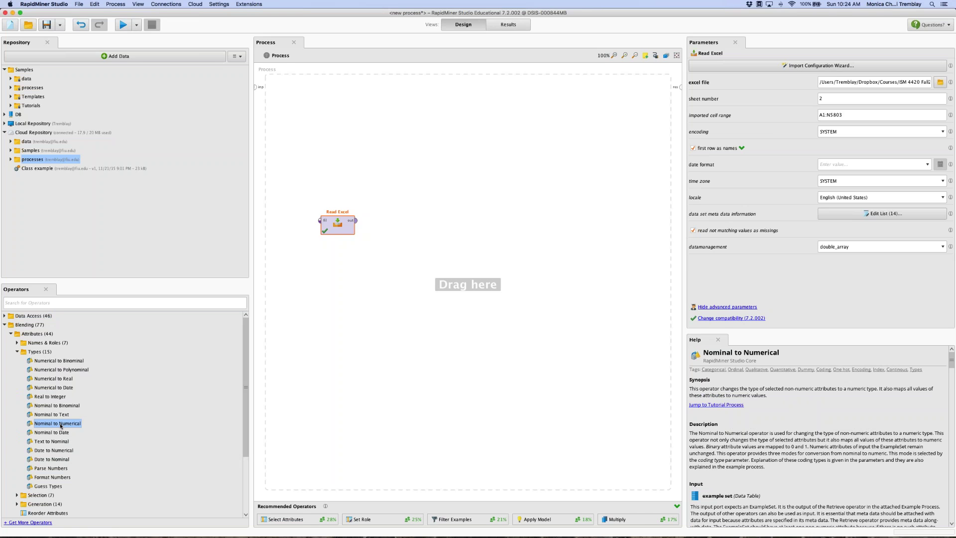
pyautogui.moveTo(61, 425); pyautogui.dragTo(436, 241)
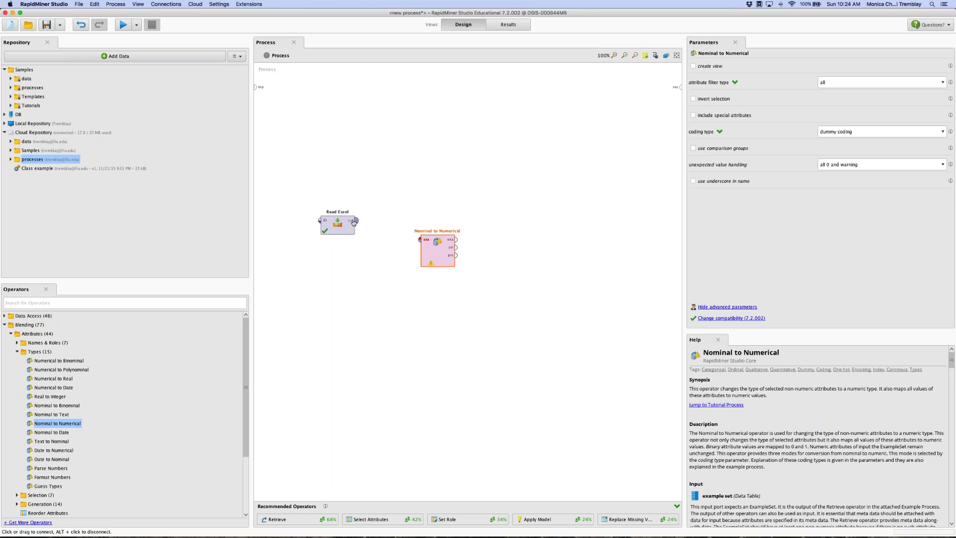
# Connect the Read Excel output to the Nominal to Numerical example set input and line the two operators up.
pyautogui.moveTo(351, 223); pyautogui.dragTo(390, 233)
pyautogui.moveTo(406, 235); pyautogui.dragTo(420, 240)
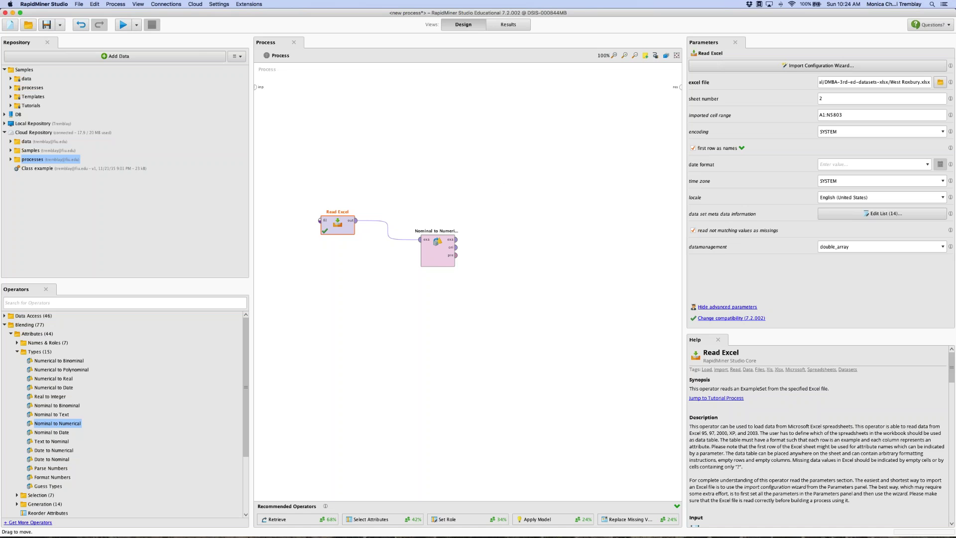
pyautogui.moveTo(447, 254); pyautogui.dragTo(423, 235)
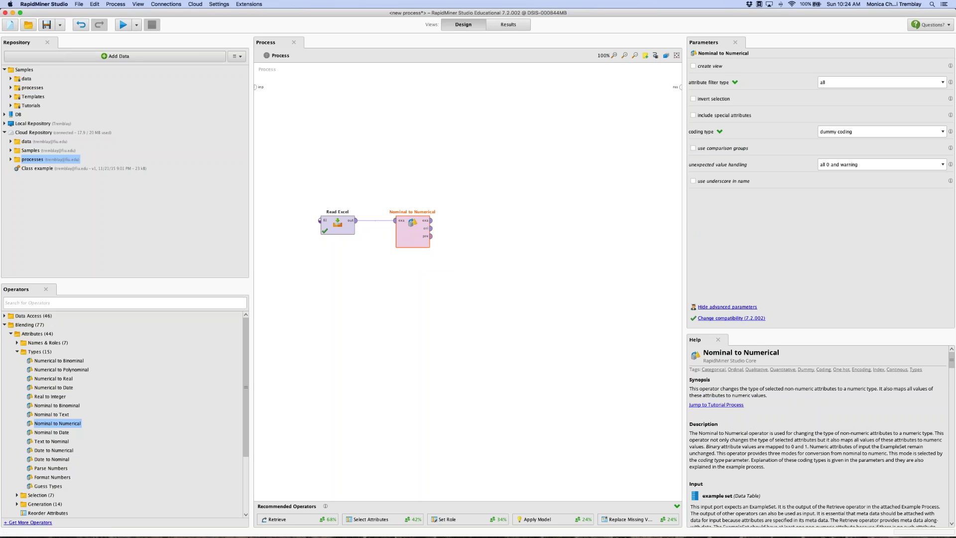
# Set the Nominal to Numerical attribute filter type to single and choose REMODEL as the attribute.
pyautogui.click(735, 83)
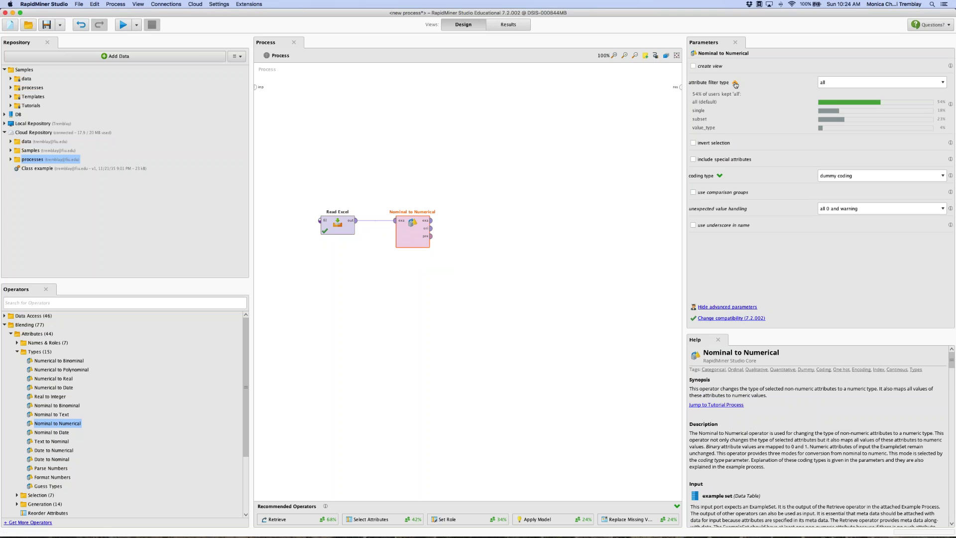
pyautogui.click(735, 83)
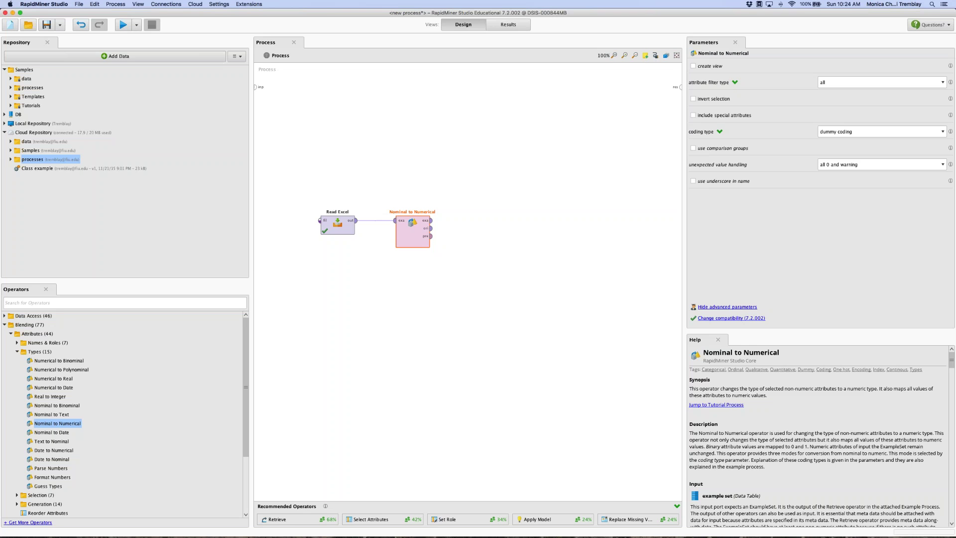
pyautogui.click(945, 84)
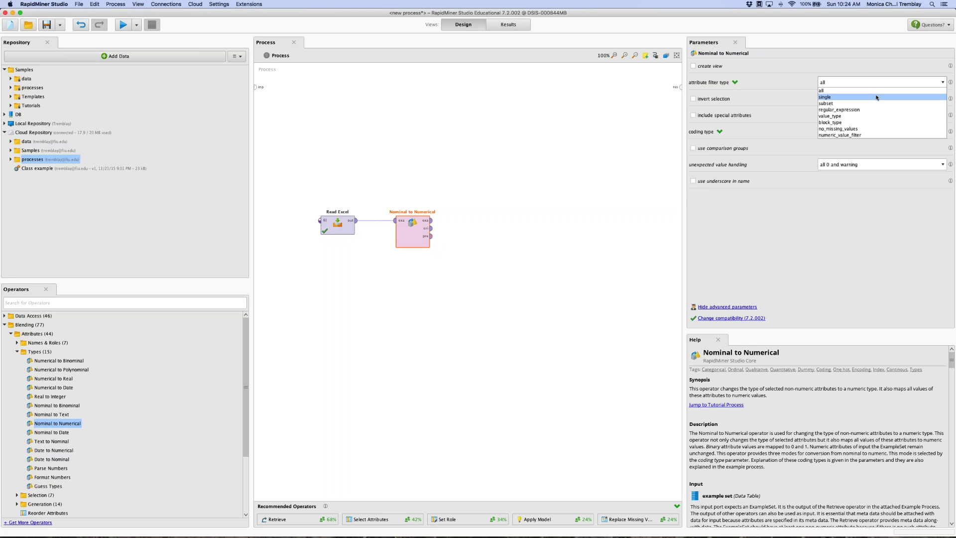
pyautogui.click(875, 97)
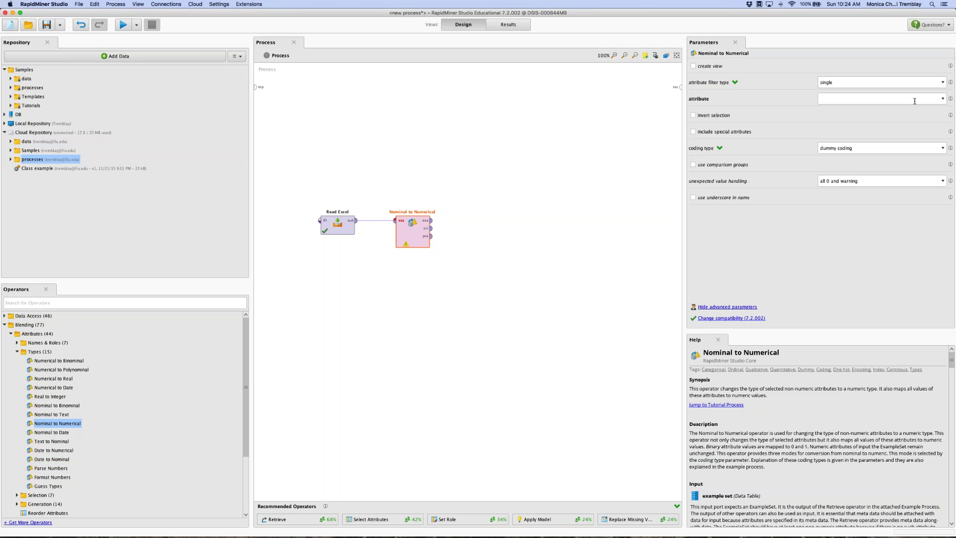
pyautogui.click(943, 99)
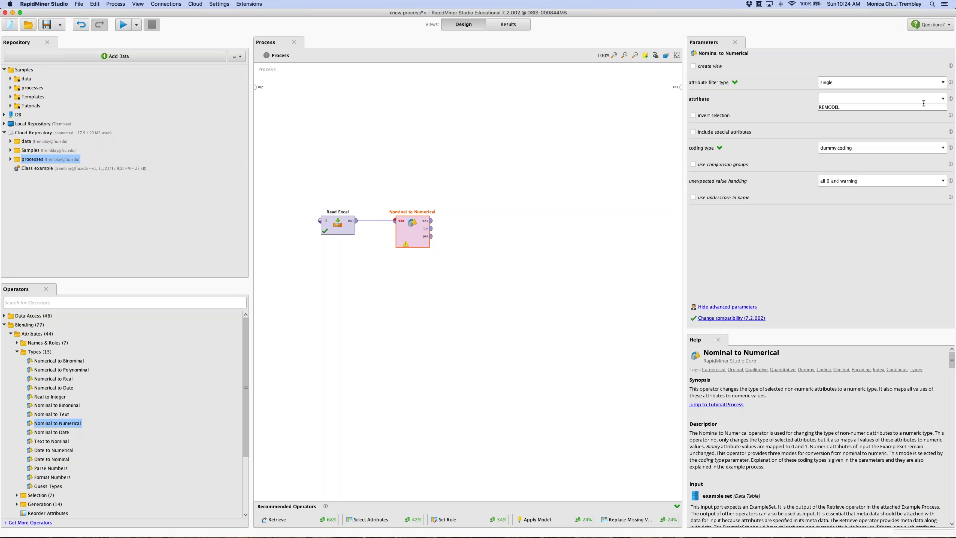
pyautogui.click(922, 106)
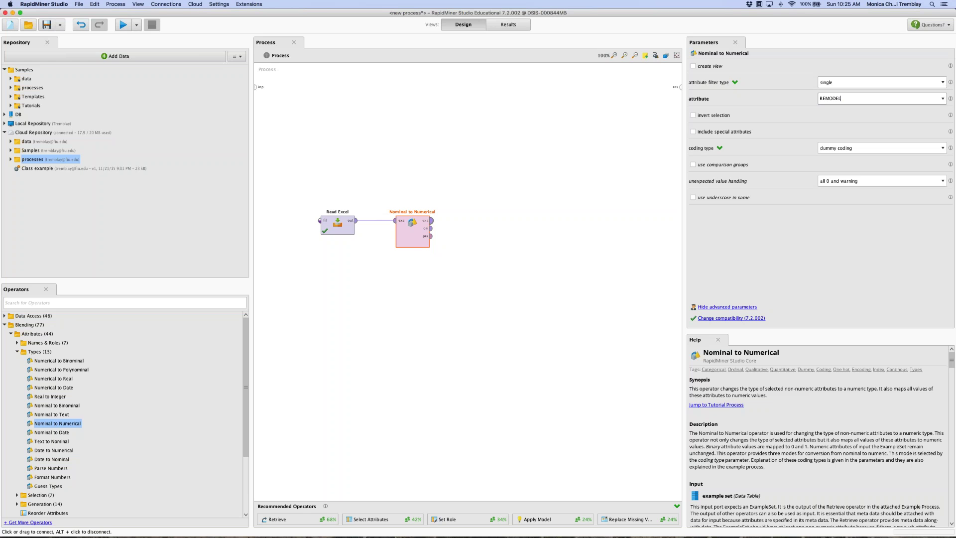
# Run the process with the Nominal to Numerical example set output connected to the result, and widen the three REMODEL columns.
pyautogui.moveTo(431, 220); pyautogui.dragTo(680, 87)
pyautogui.click(123, 25)
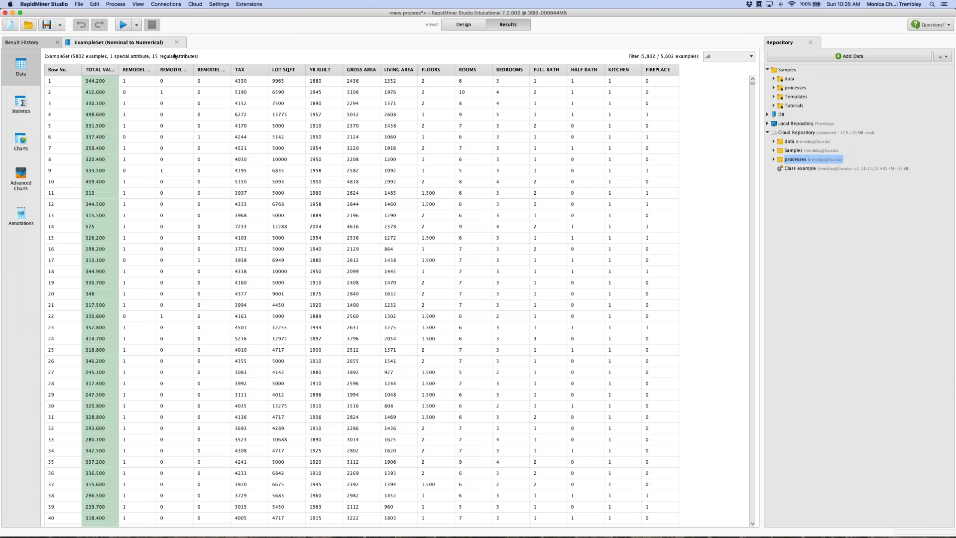
pyautogui.doubleClick(156, 70)
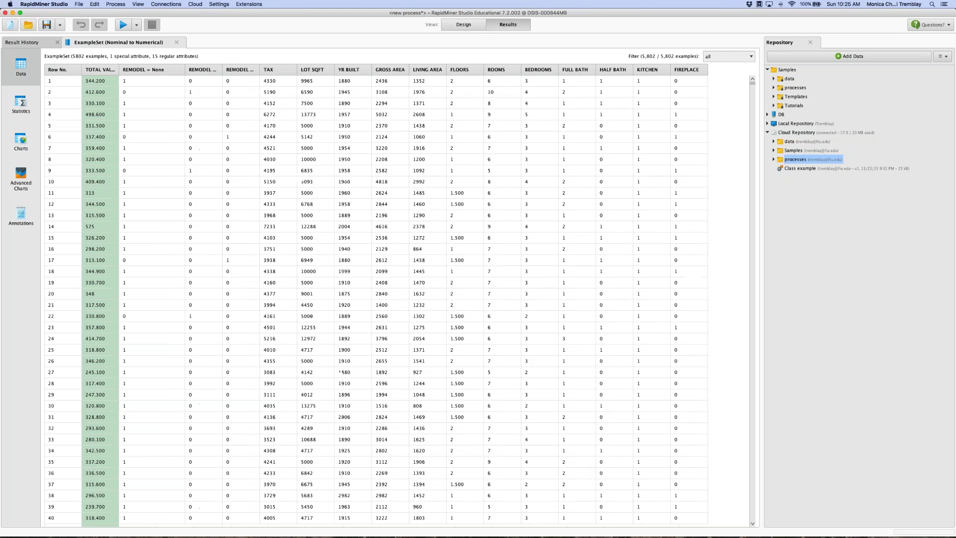
pyautogui.doubleClick(222, 70)
pyautogui.moveTo(294, 69); pyautogui.dragTo(337, 73)
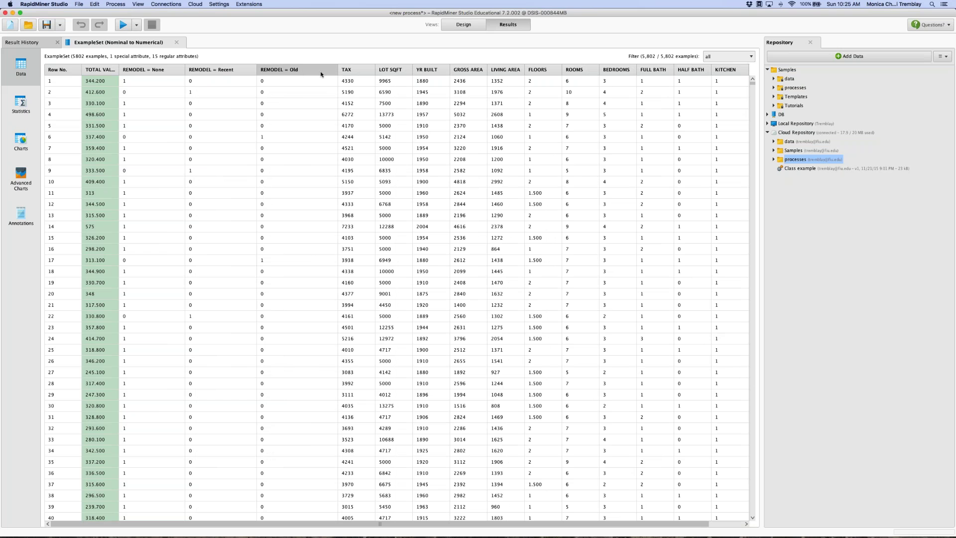
# Disconnect Nominal to Numerical from the process result and review the data mining steps table in Word again.
pyautogui.click(463, 24)
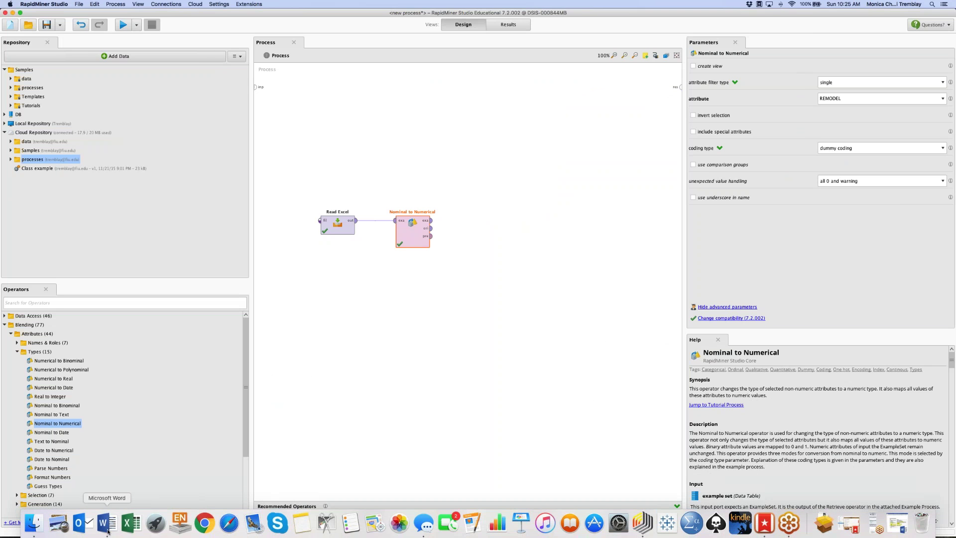
pyautogui.click(106, 530)
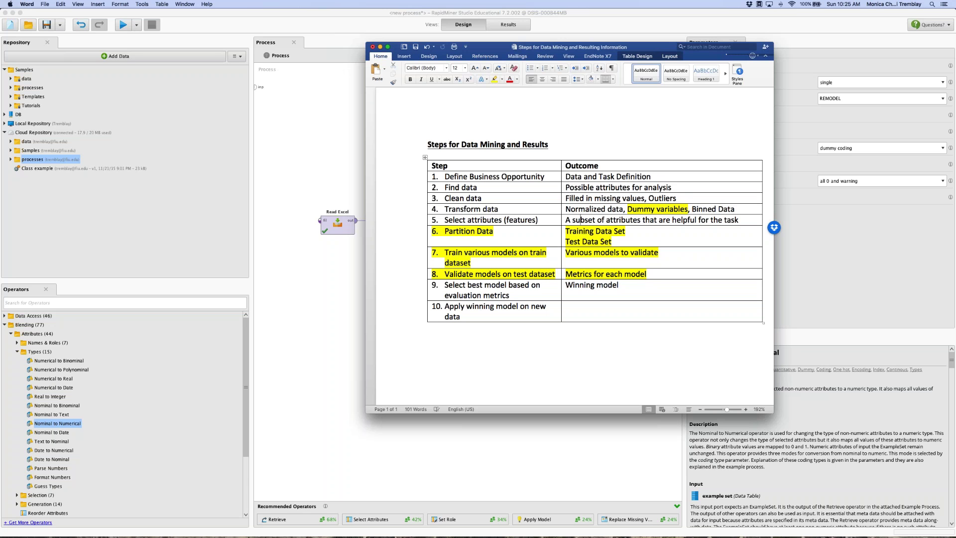
pyautogui.scroll(1, 573, 209)
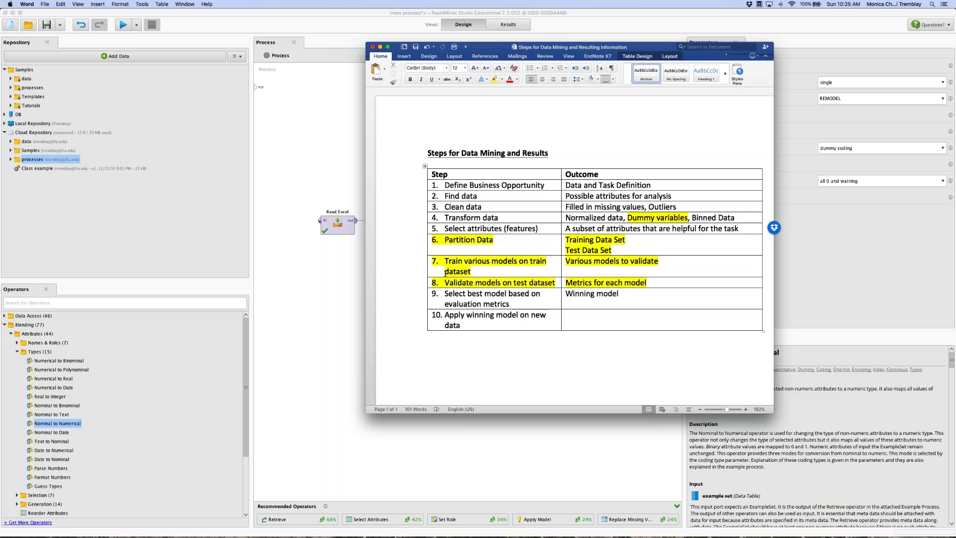
pyautogui.click(319, 308)
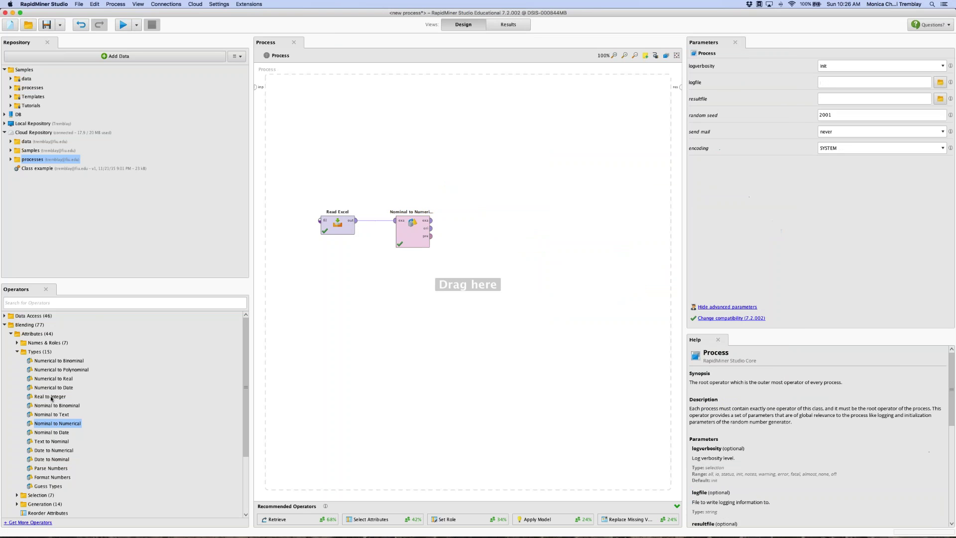
# Add a Split Validation operator to the process and connect the Nominal to Numerical example set output to its training input.
pyautogui.click(5, 325)
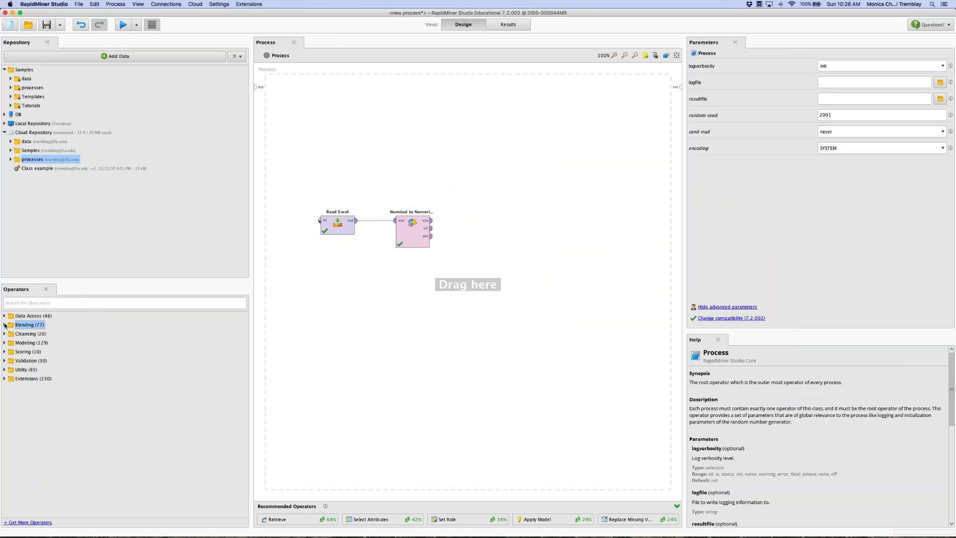
pyautogui.click(4, 361)
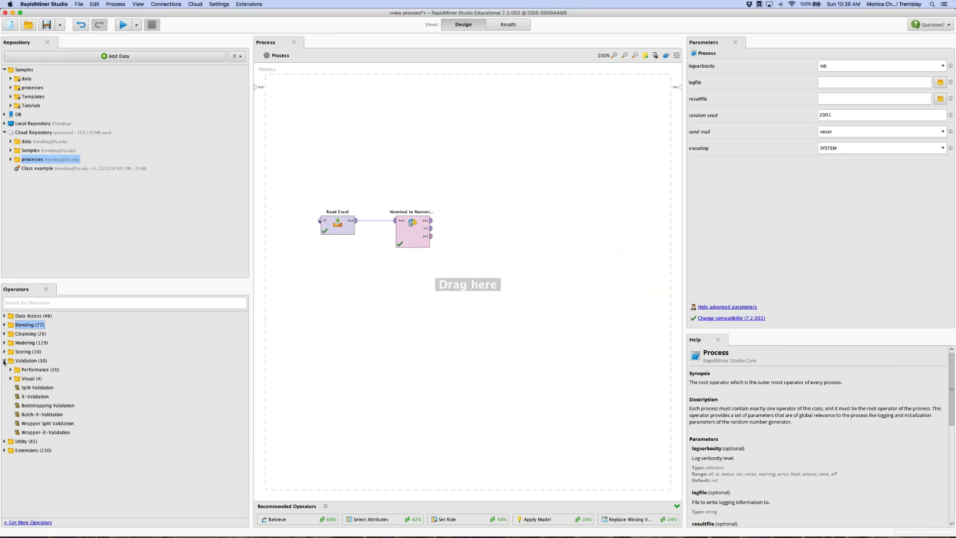
pyautogui.click(40, 389)
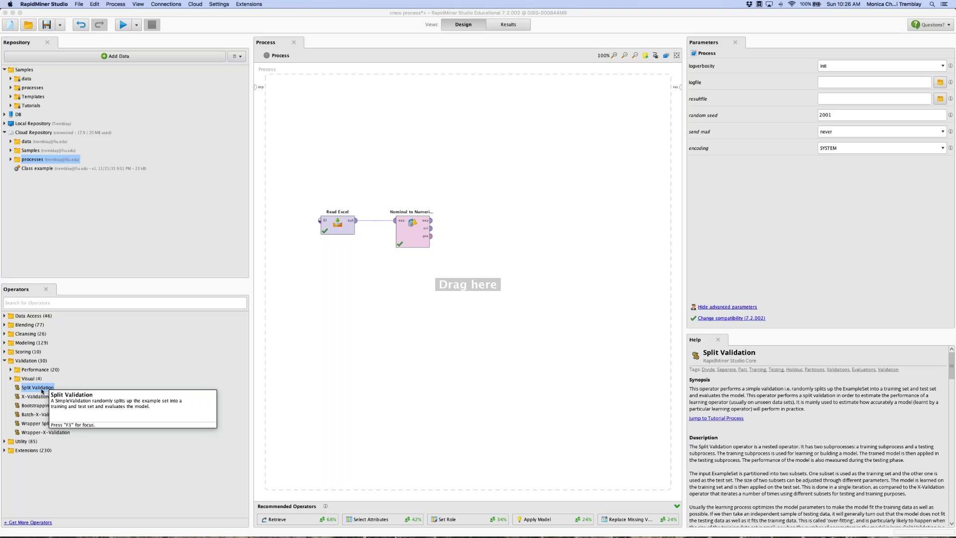
pyautogui.moveTo(42, 391); pyautogui.dragTo(486, 269)
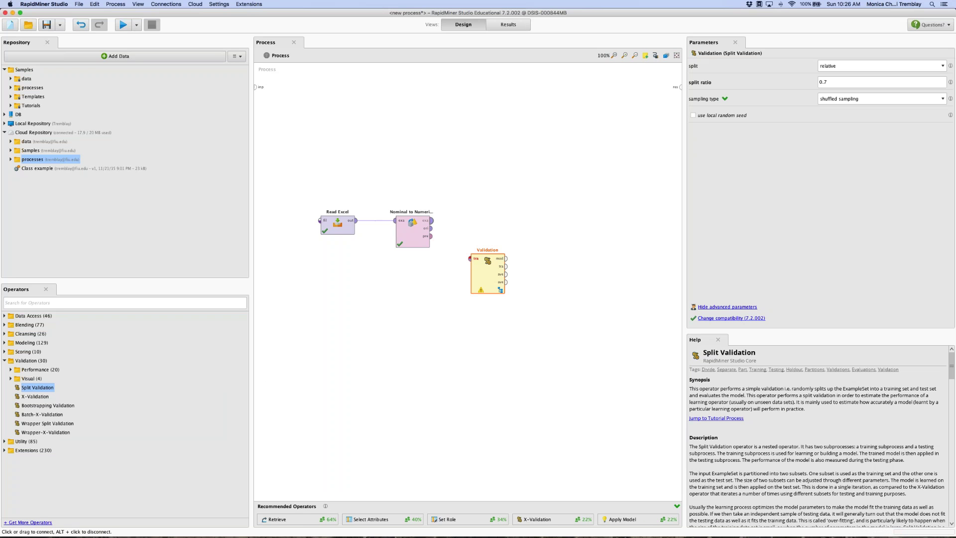
pyautogui.click(431, 221)
pyautogui.moveTo(436, 227); pyautogui.dragTo(482, 232)
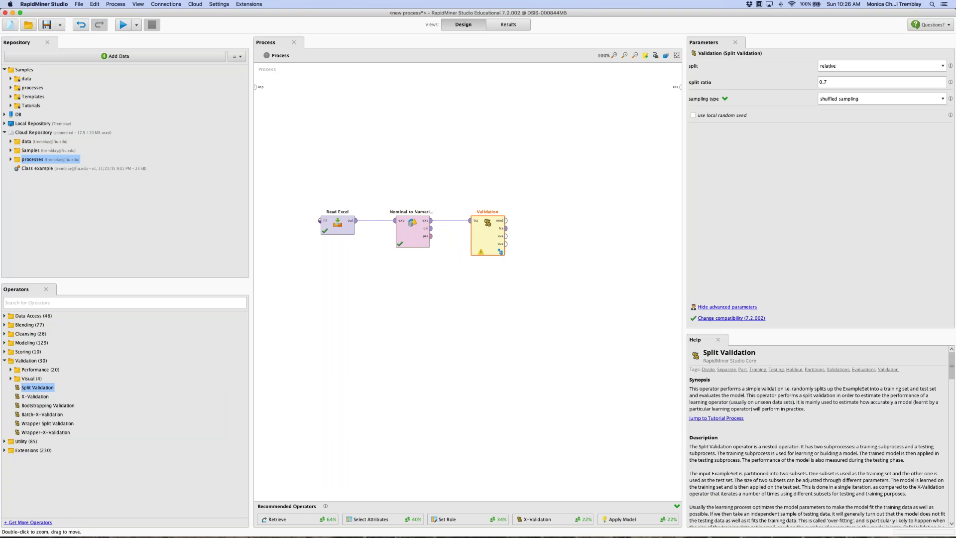
# Set the Validation operator's split ratio to 0.6 and open its Training and Testing subprocesses.
pyautogui.click(830, 82)
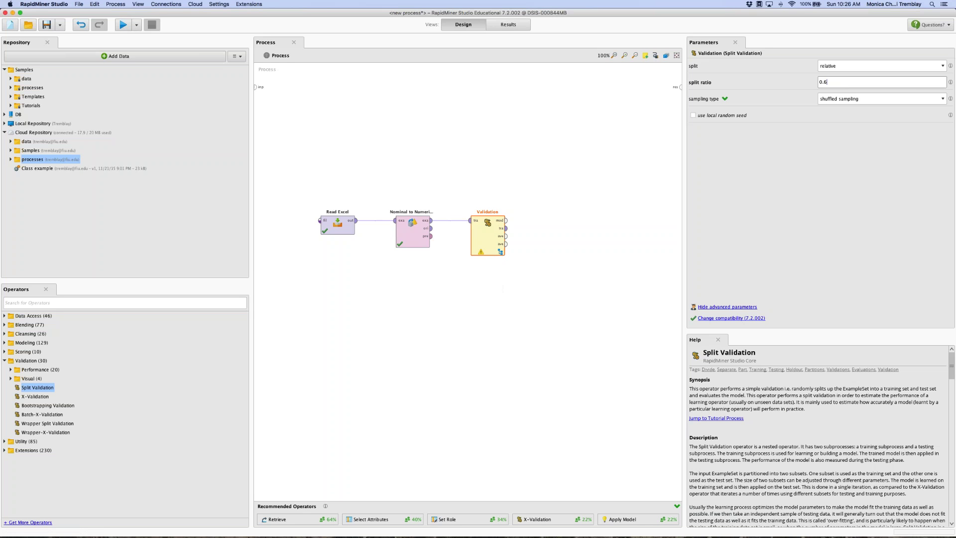
pyautogui.click(501, 252)
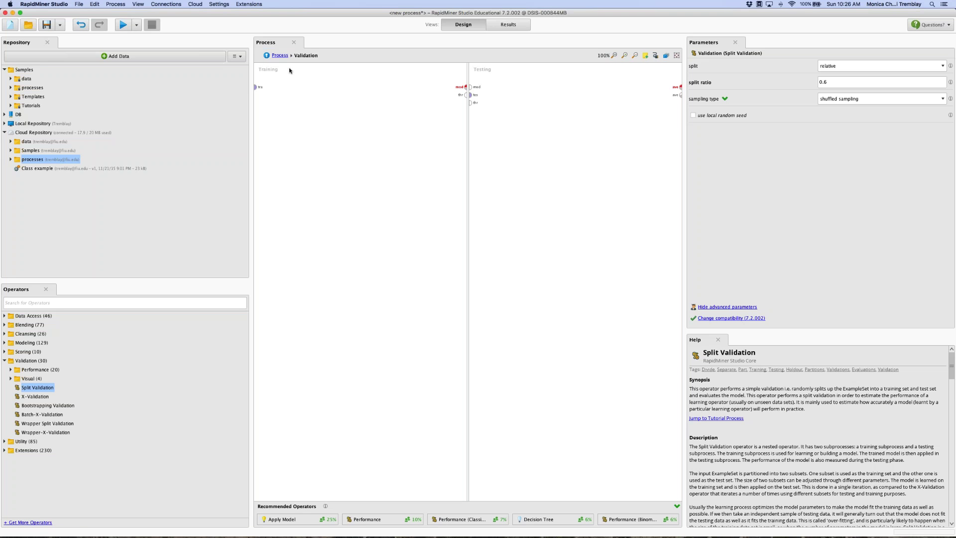
pyautogui.click(282, 56)
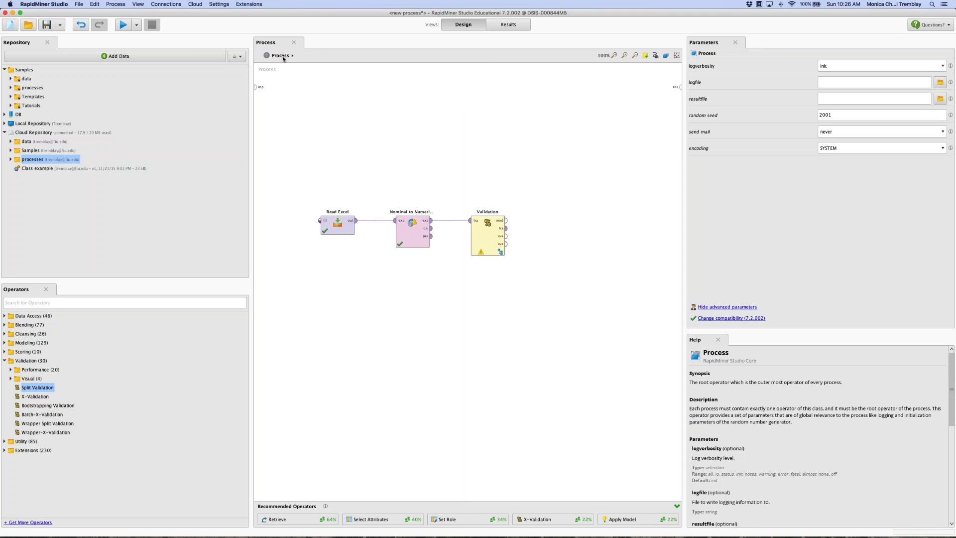
pyautogui.click(501, 252)
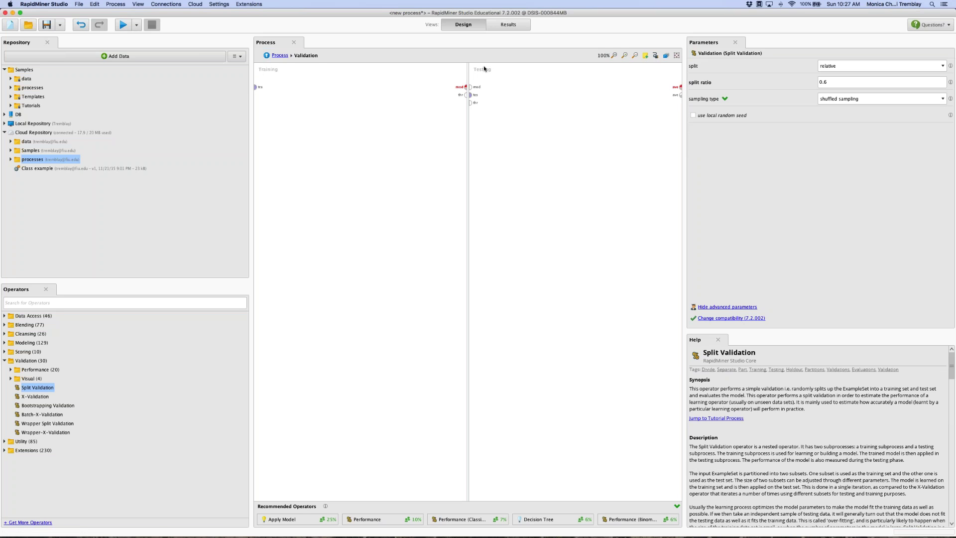
pyautogui.moveTo(258, 91)
# Add a Linear Regression operator from the predictive function models to the Training subprocess.
pyautogui.click(5, 361)
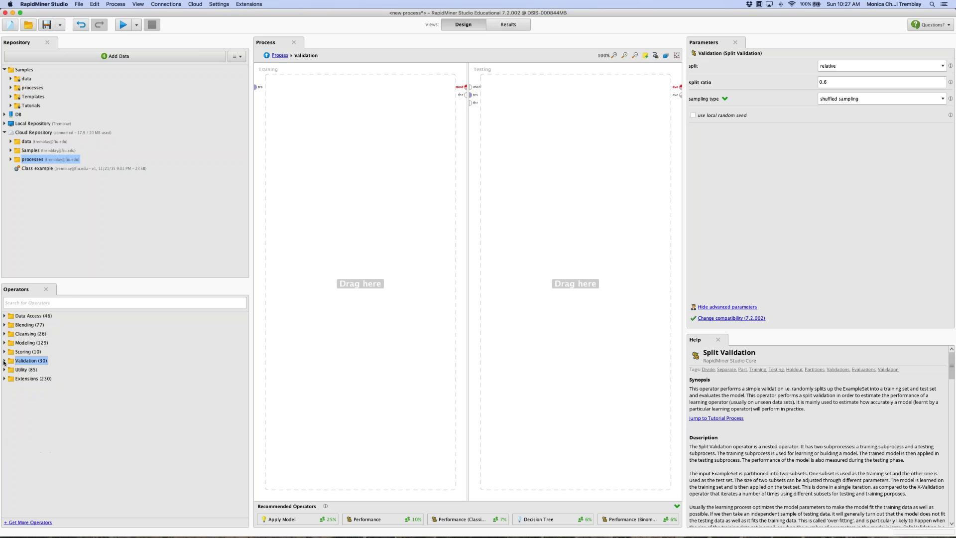
pyautogui.click(4, 343)
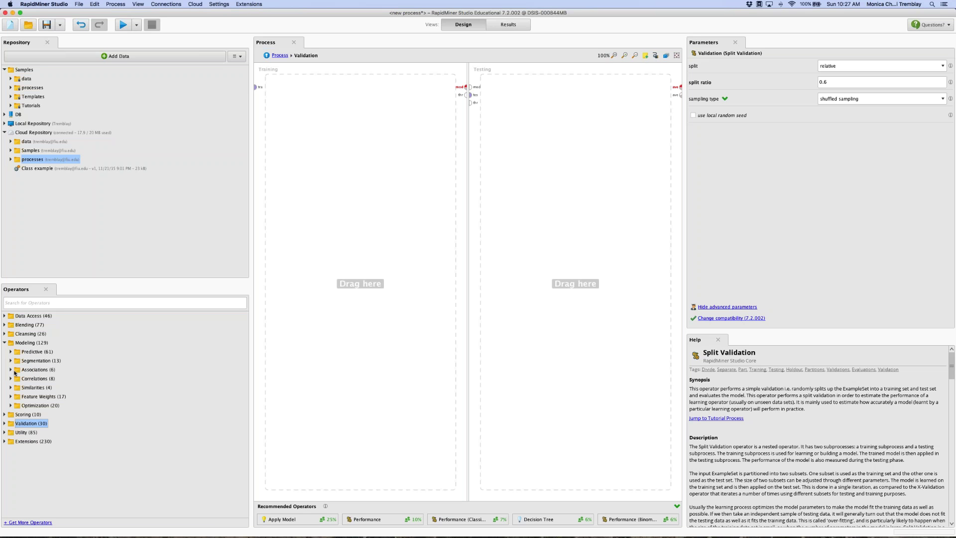
pyautogui.click(10, 351)
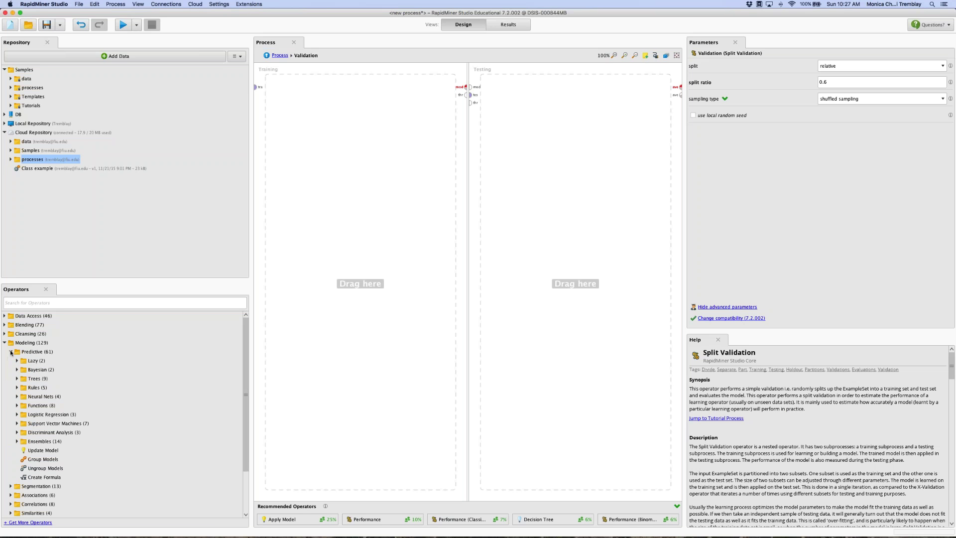
pyautogui.scroll(-1, 12, 359)
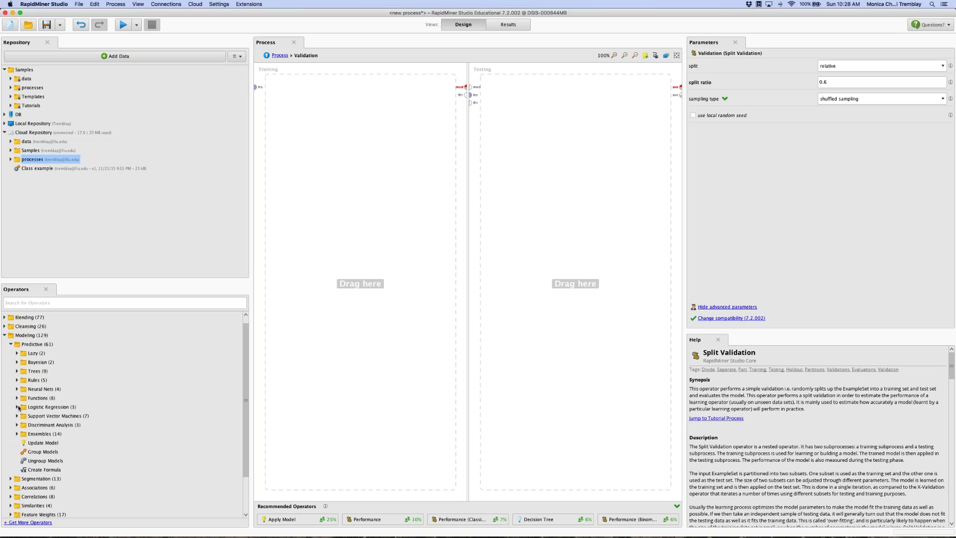
pyautogui.click(17, 399)
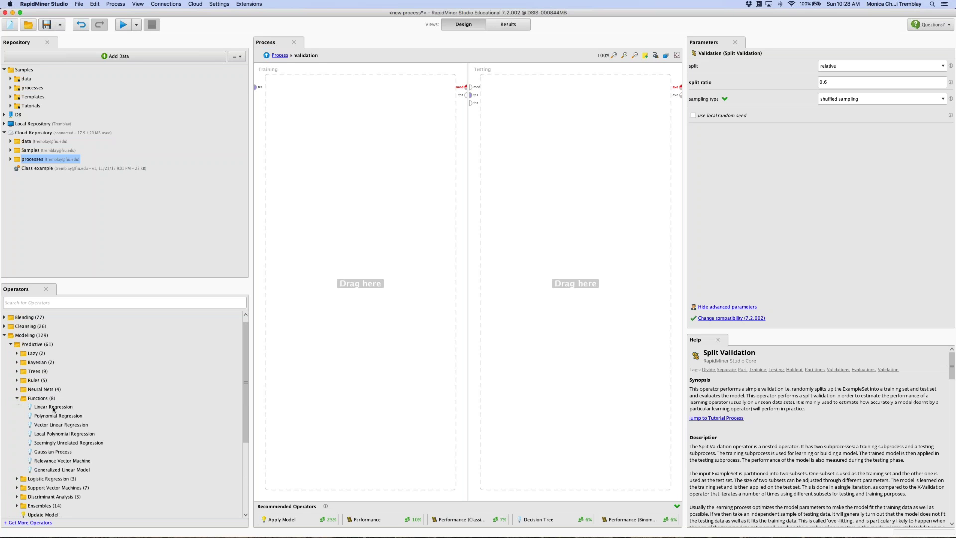
pyautogui.click(54, 408)
pyautogui.moveTo(57, 410); pyautogui.dragTo(348, 166)
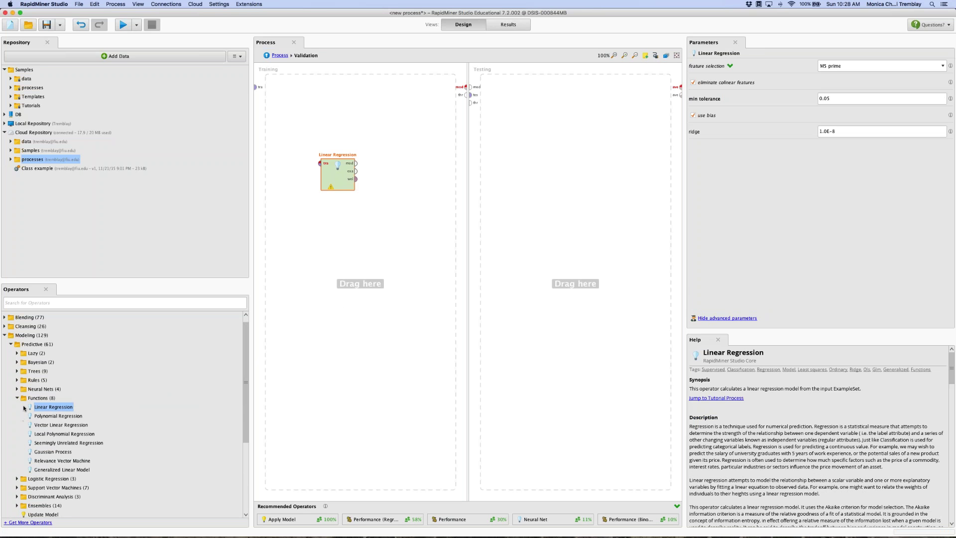
# Connect the training data to the Linear Regression input and its model output to the Training subprocess's model port.
pyautogui.click(17, 397)
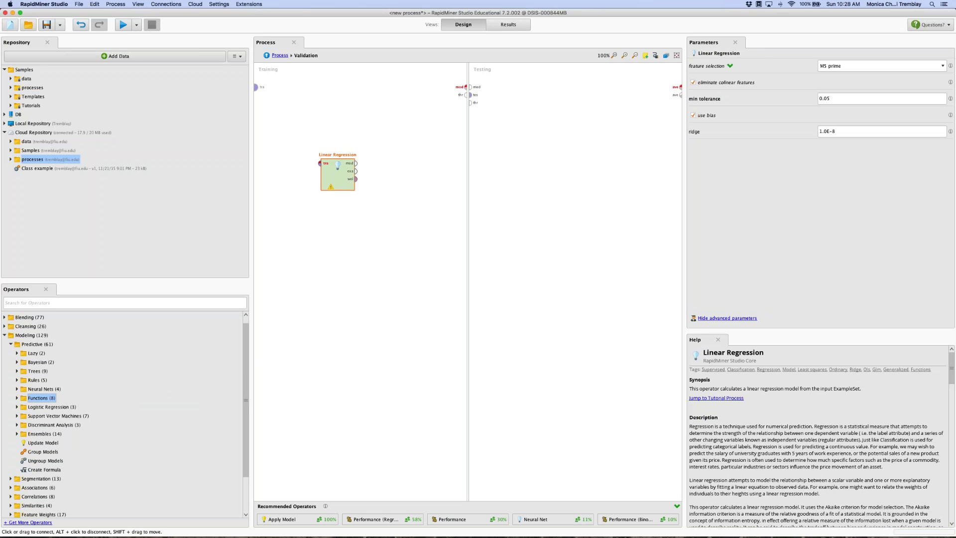
pyautogui.moveTo(255, 87); pyautogui.dragTo(319, 165)
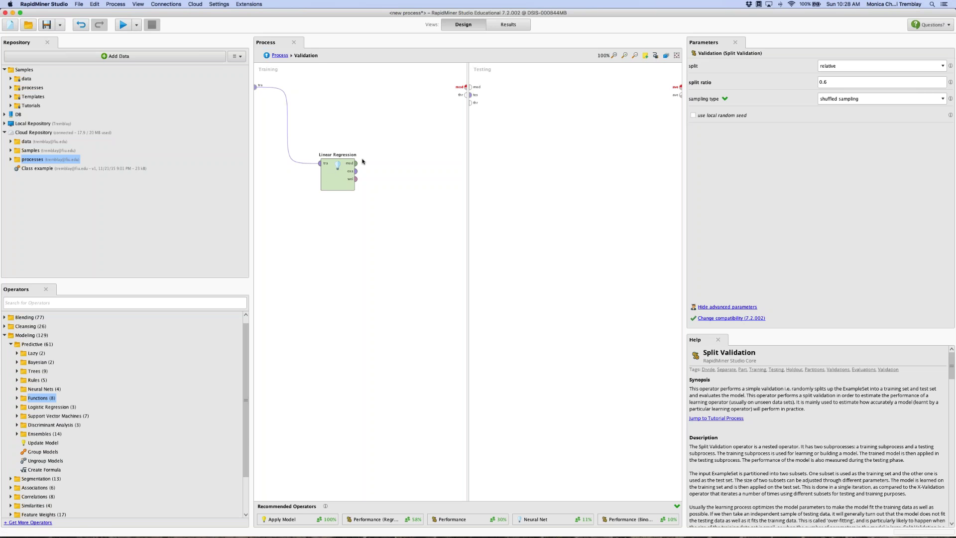
pyautogui.moveTo(356, 163); pyautogui.dragTo(466, 86)
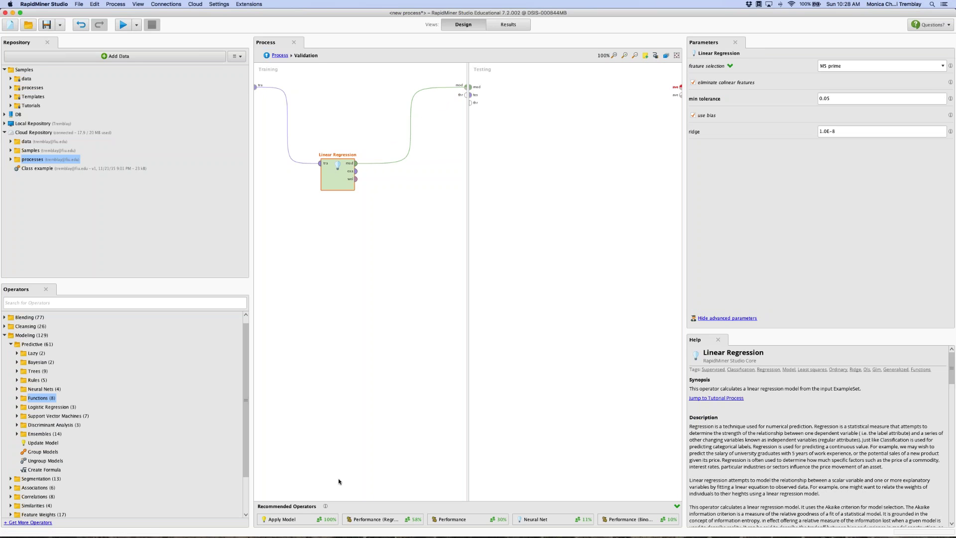
# Add an Apply Model operator to the Testing subprocess, wire in the model and test data, and align Linear Regression with its ports.
pyautogui.moveTo(282, 519); pyautogui.dragTo(527, 151)
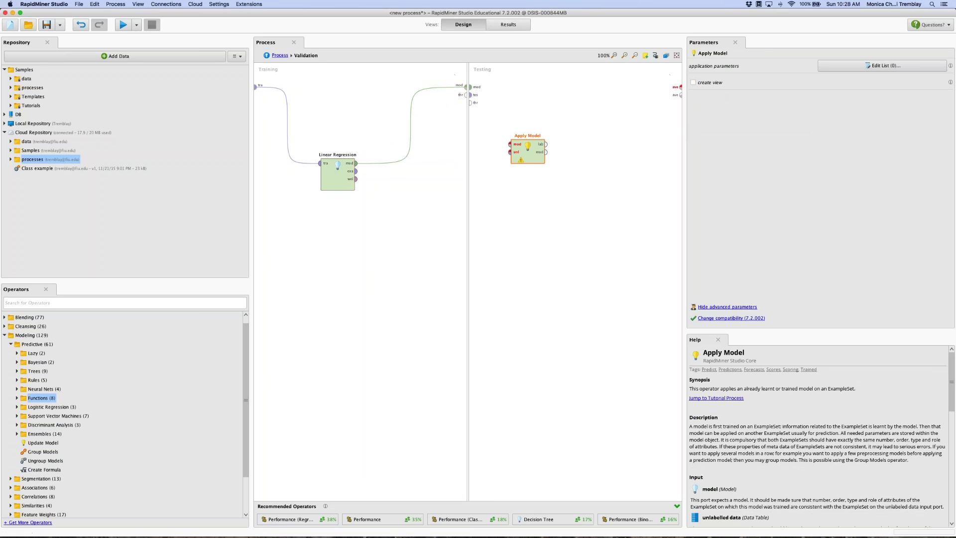
pyautogui.moveTo(473, 89); pyautogui.dragTo(553, 95)
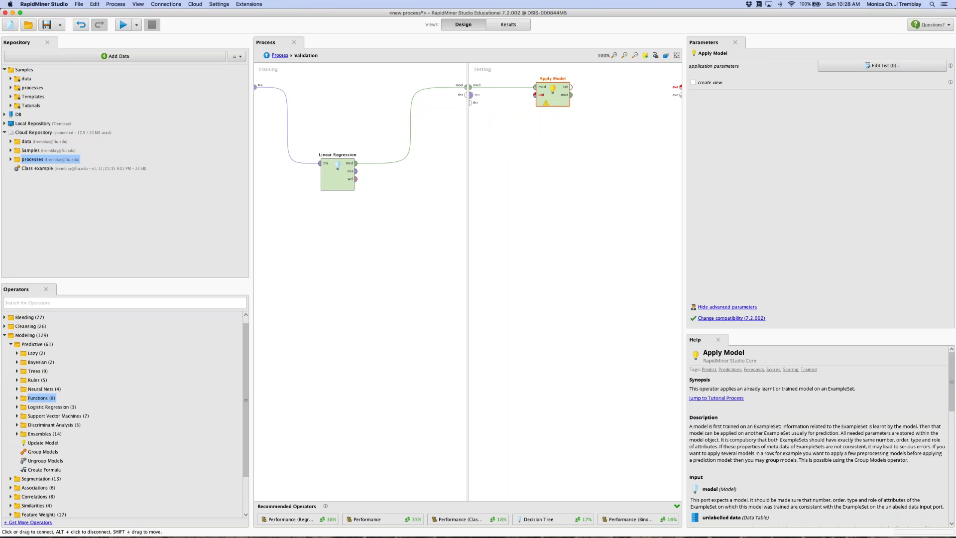
pyautogui.moveTo(471, 94); pyautogui.dragTo(535, 94)
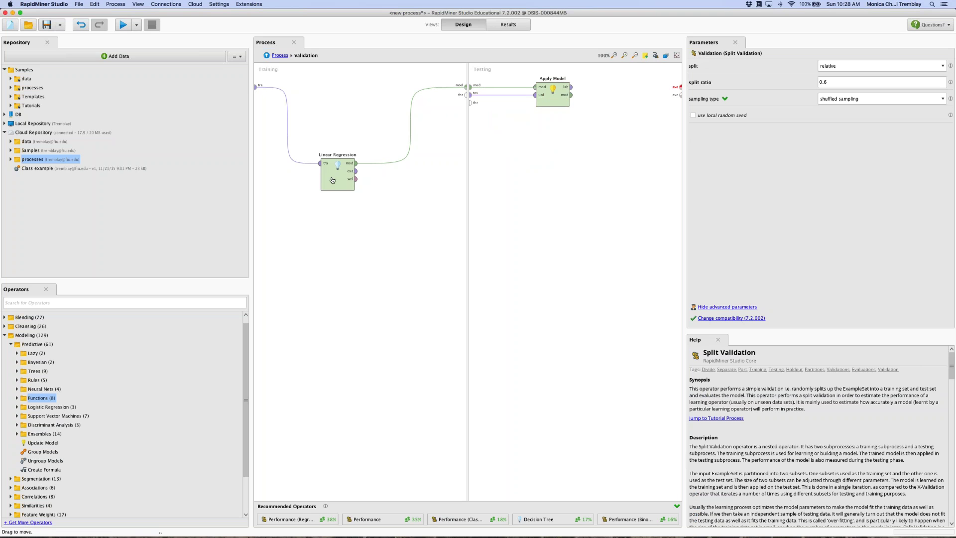
pyautogui.moveTo(332, 181); pyautogui.dragTo(332, 105)
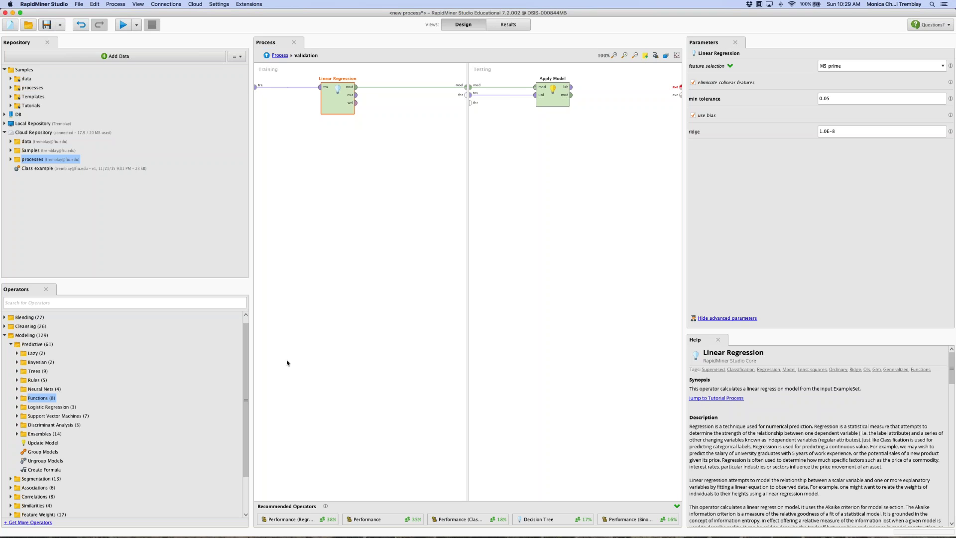
# Add a Performance (Regression) operator to the Testing subprocess, connecting Apply Model's labelled data to it and its performance output to the averagable port.
pyautogui.doubleClick(32, 336)
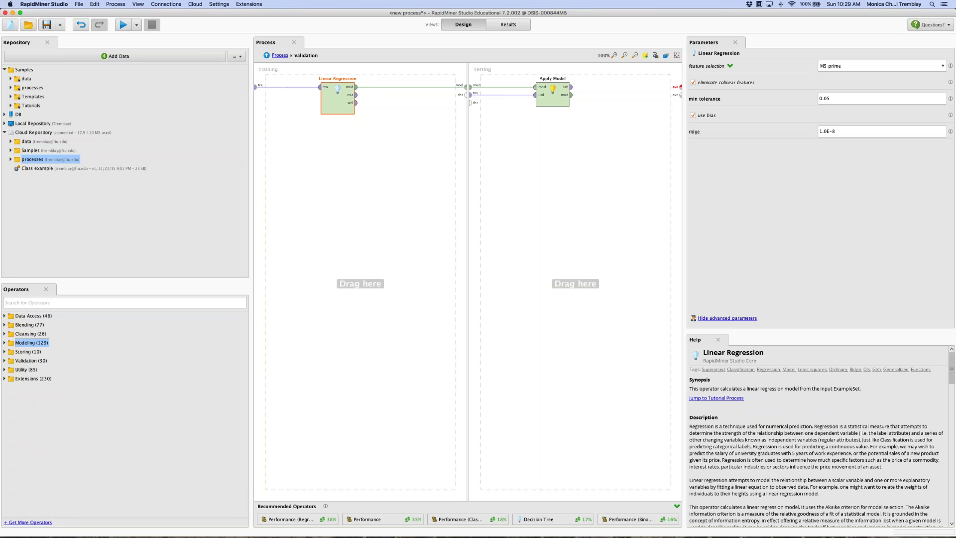
pyautogui.click(5, 361)
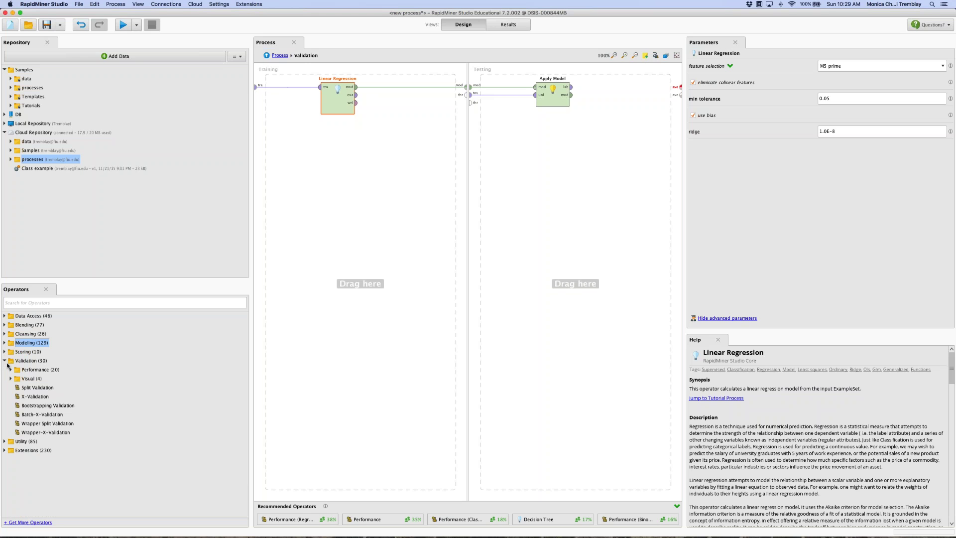
pyautogui.click(5, 360)
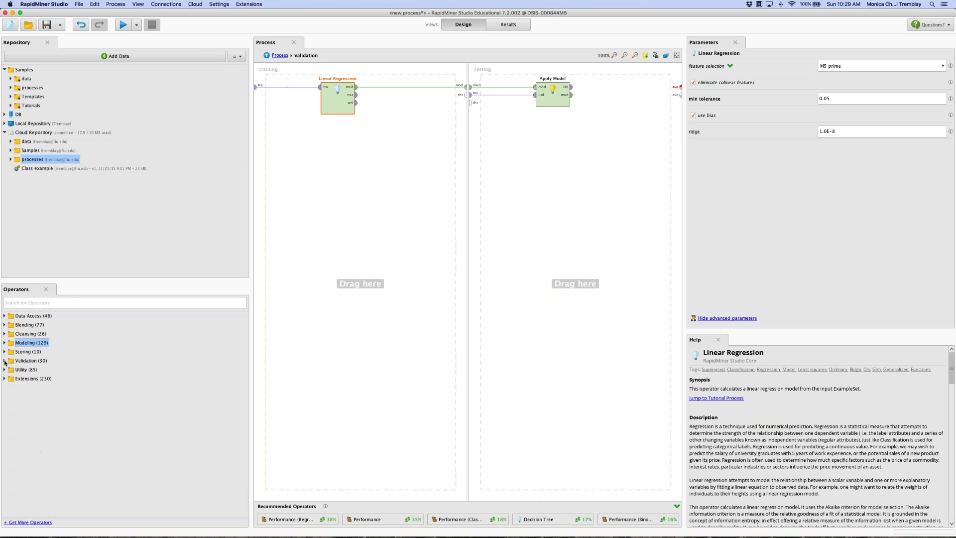
pyautogui.click(4, 361)
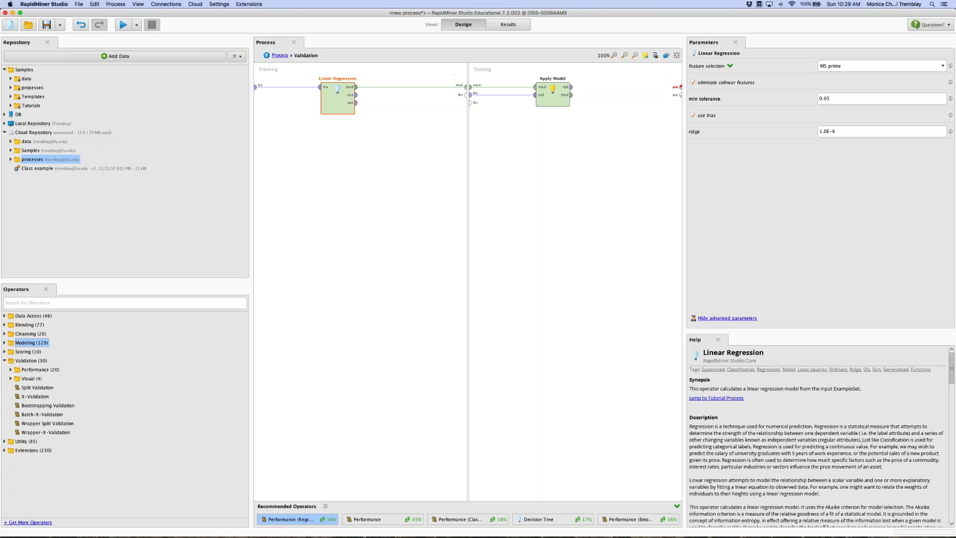
pyautogui.click(289, 519)
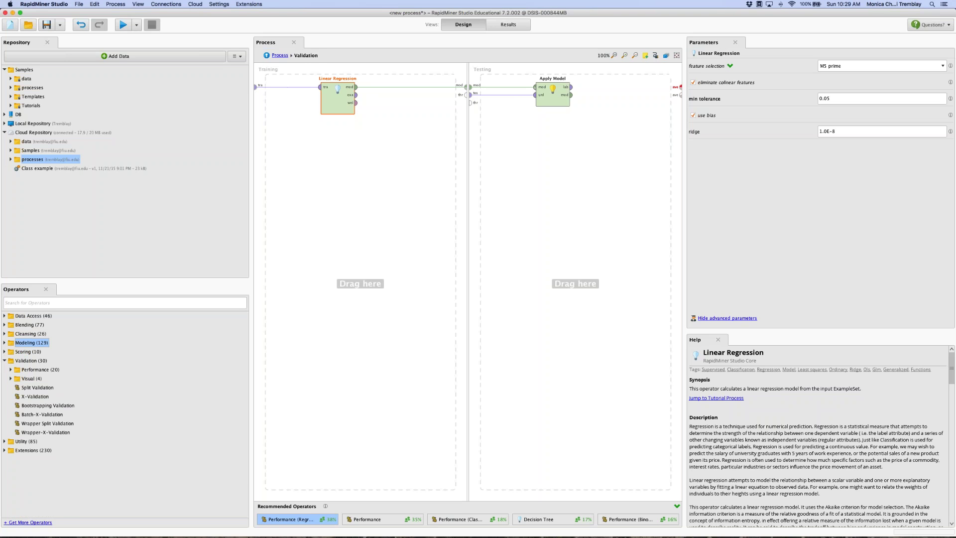
pyautogui.moveTo(288, 519); pyautogui.dragTo(552, 193)
pyautogui.moveTo(571, 88); pyautogui.dragTo(597, 154)
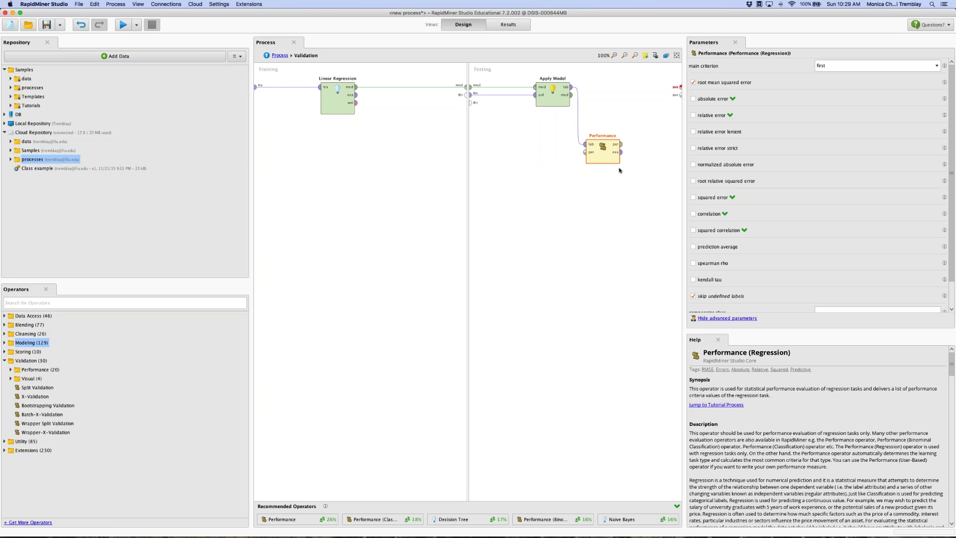
pyautogui.moveTo(622, 144); pyautogui.dragTo(681, 86)
# Set the Performance operator's main criterion to root_mean_squared_error.
pyautogui.click(913, 66)
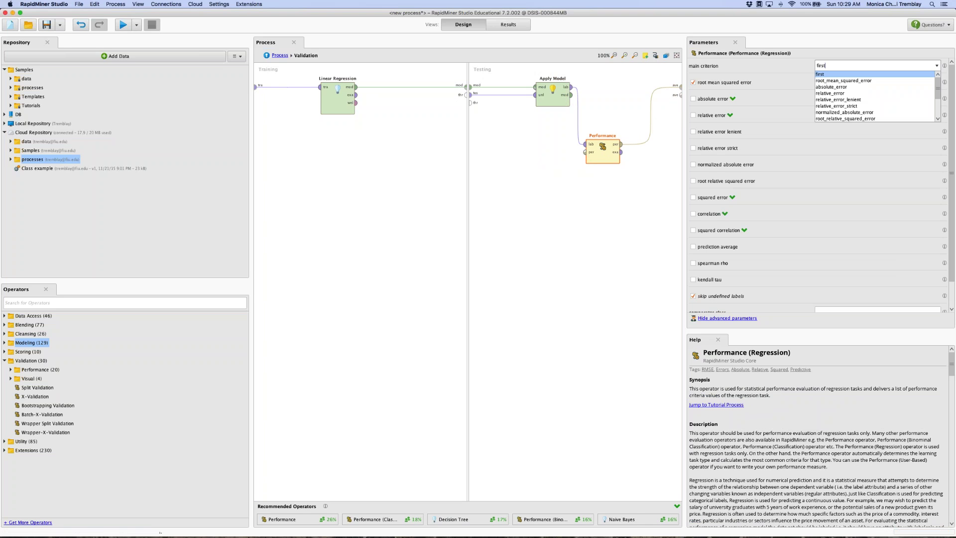
pyautogui.click(909, 82)
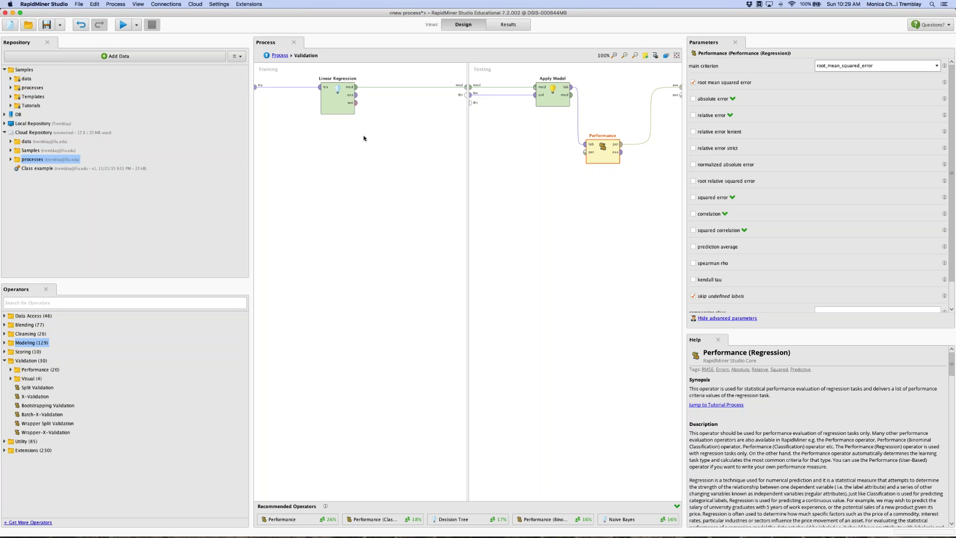
pyautogui.click(394, 87)
pyautogui.click(381, 136)
# Return to the main process and connect the Validation operator's model output to the process result.
pyautogui.click(280, 55)
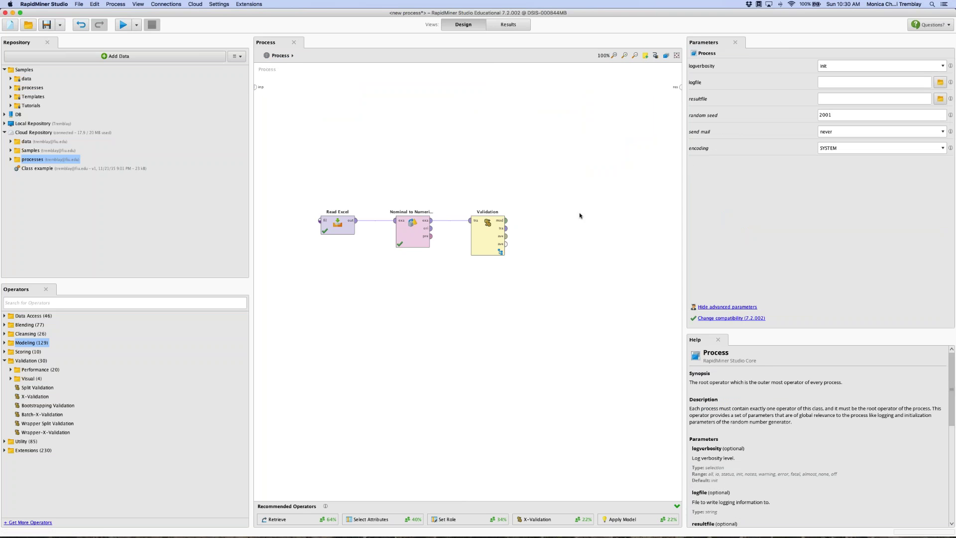
pyautogui.moveTo(506, 220); pyautogui.dragTo(681, 88)
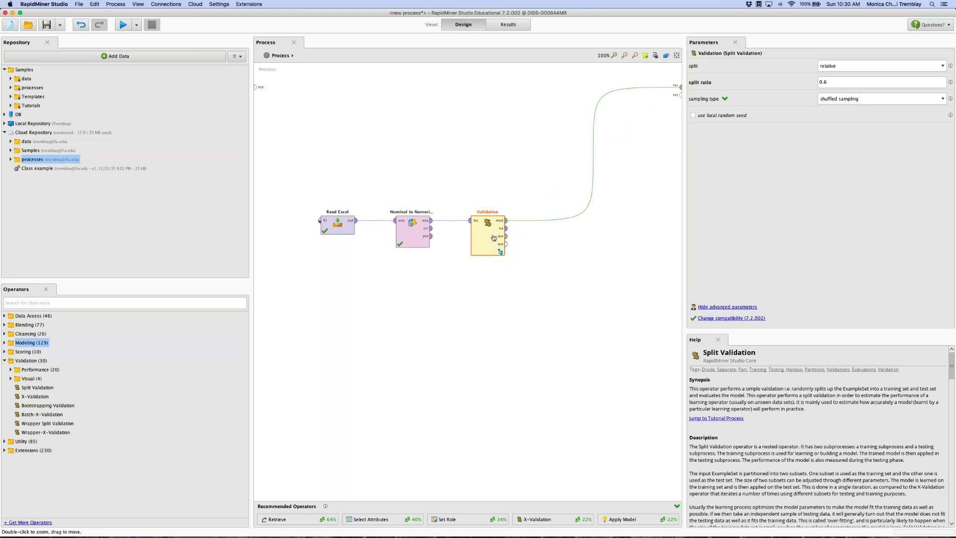
# Reopen the Validation subprocesses and set the Linear Regression operator's feature selection to none.
pyautogui.doubleClick(493, 238)
pyautogui.click(337, 97)
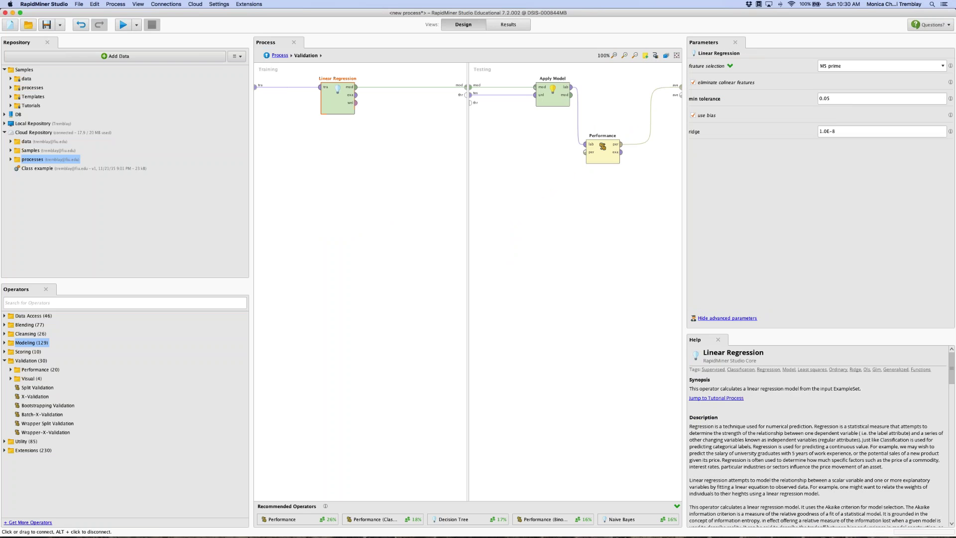
pyautogui.click(863, 65)
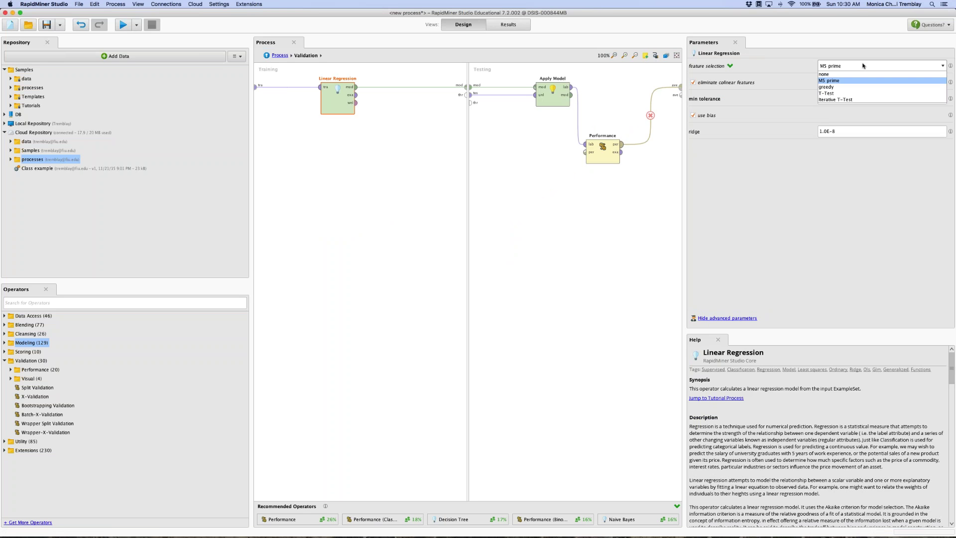
pyautogui.click(830, 75)
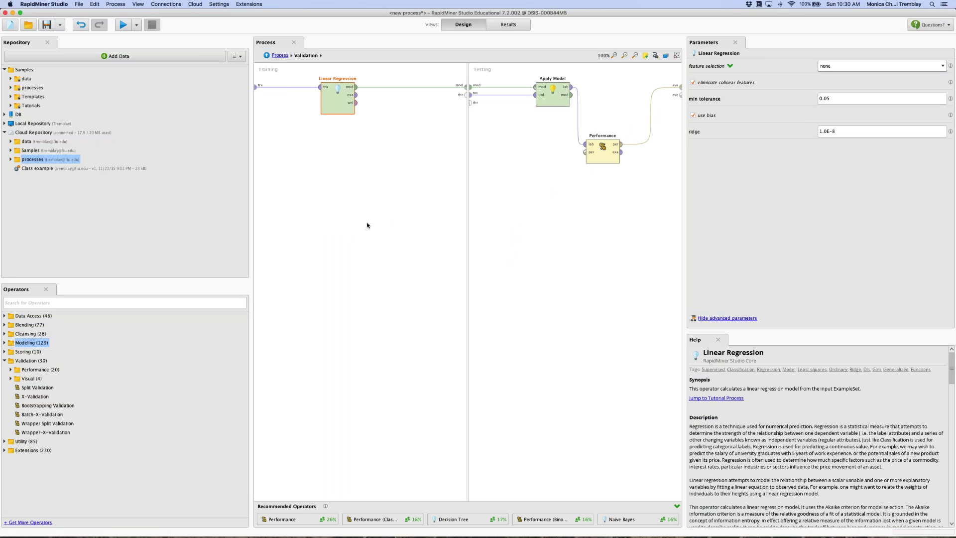
# In the main process, connect the Validation operator's training and averagable outputs to the process results.
pyautogui.click(280, 56)
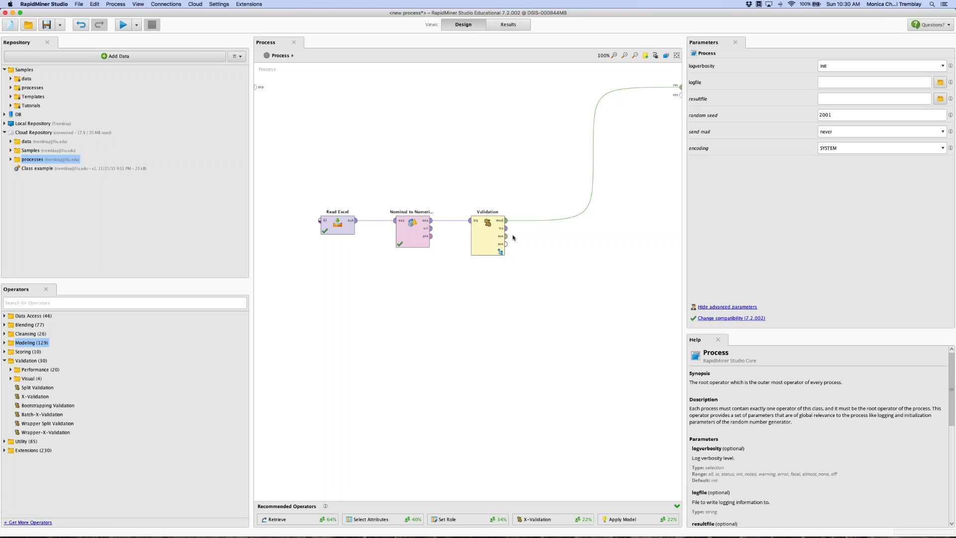
pyautogui.moveTo(507, 230)
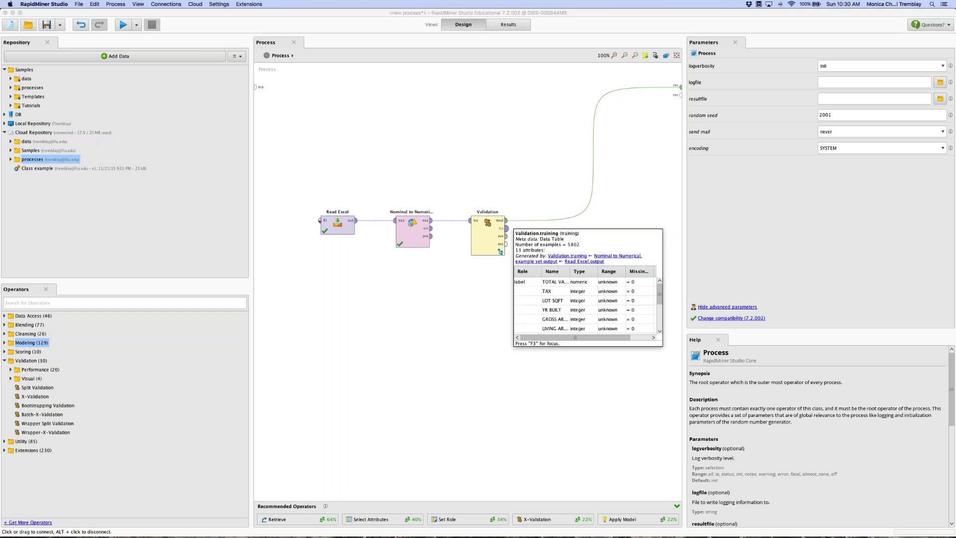
pyautogui.moveTo(505, 228); pyautogui.dragTo(681, 94)
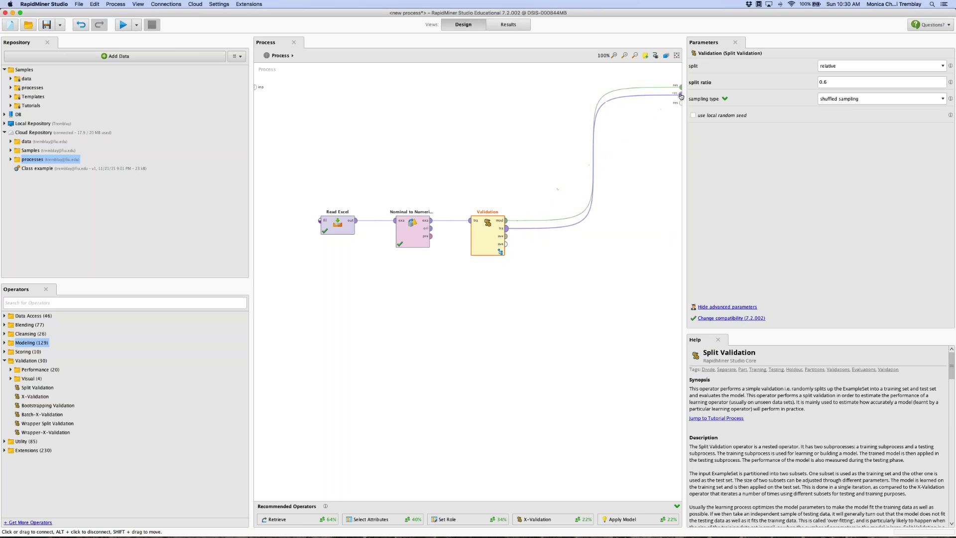
pyautogui.moveTo(506, 236); pyautogui.dragTo(681, 103)
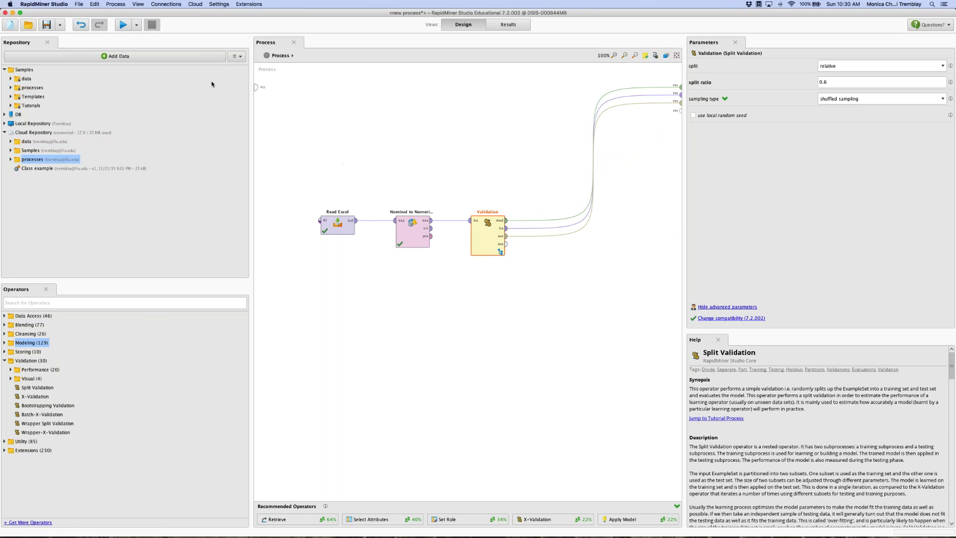
# Run the process and review the performance vector's views and the Nominal to Numerical example set.
pyautogui.click(126, 29)
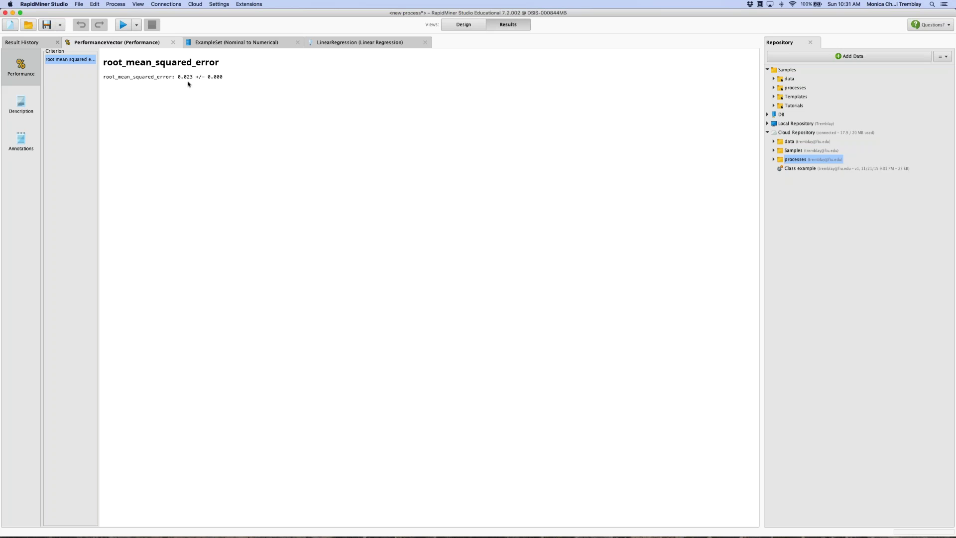
pyautogui.click(22, 102)
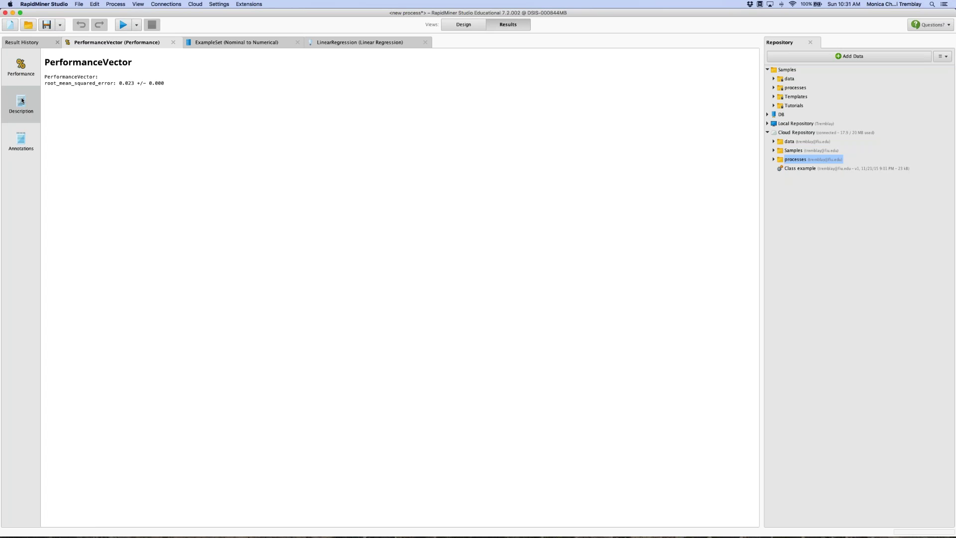
pyautogui.click(19, 137)
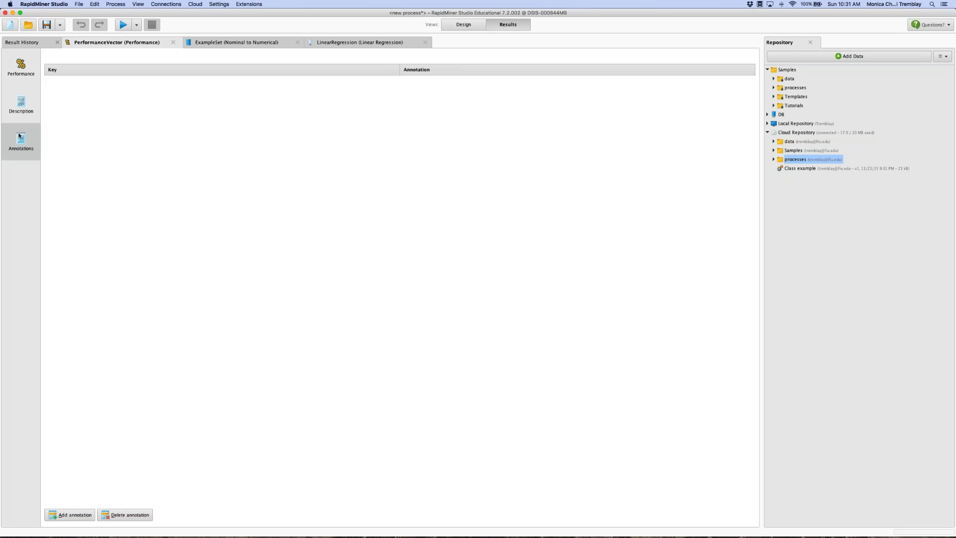
pyautogui.click(21, 64)
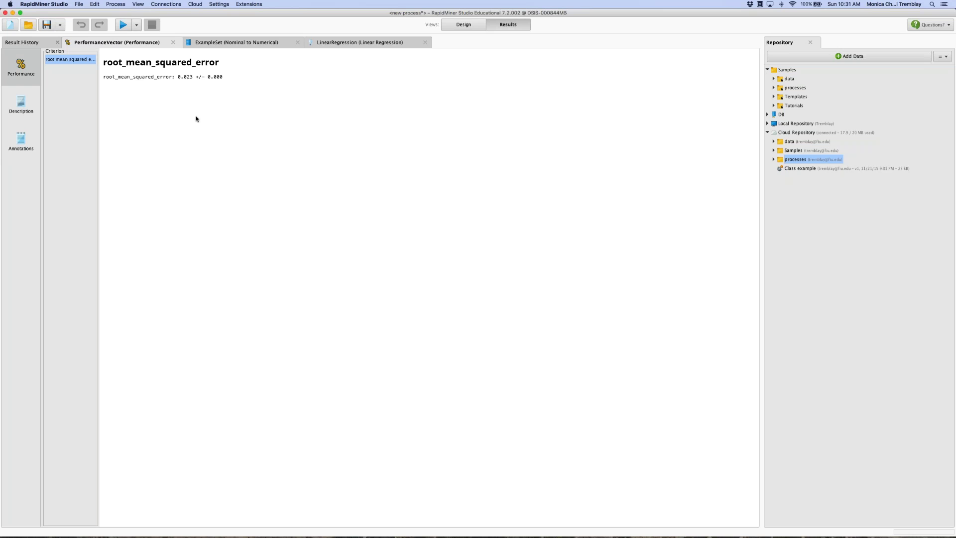
pyautogui.click(241, 44)
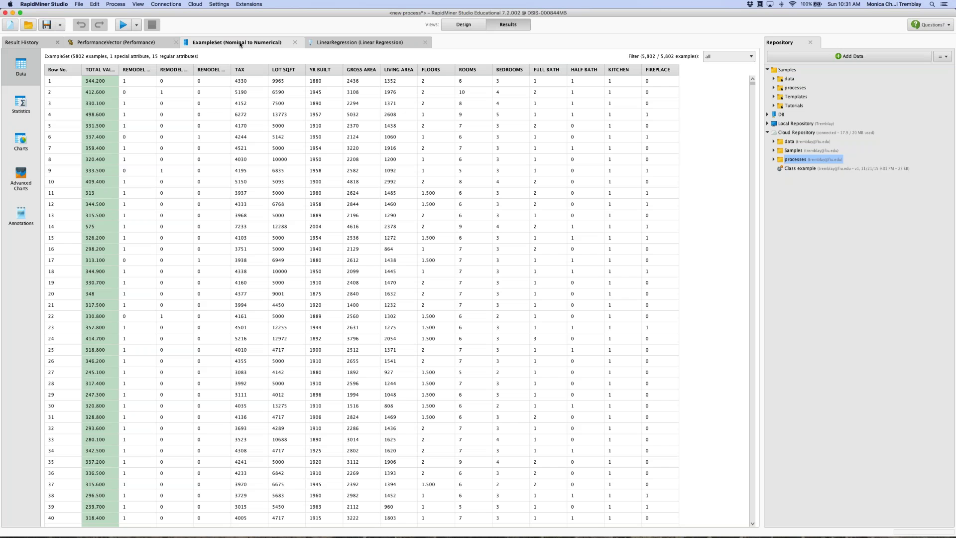
# Examine the linear regression model's coefficient table and its equation description, and return to the process design.
pyautogui.click(332, 44)
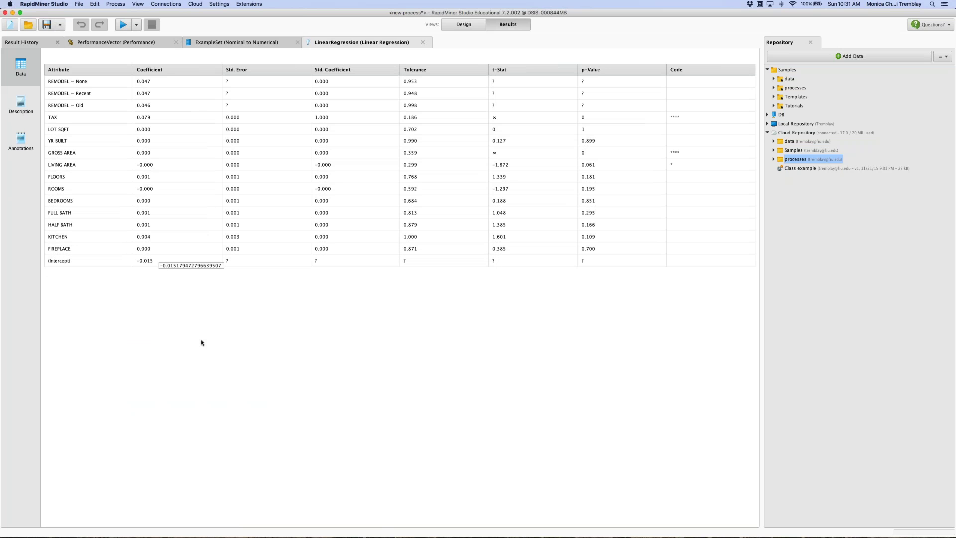
pyautogui.hotkey('ctrl', 'Up')
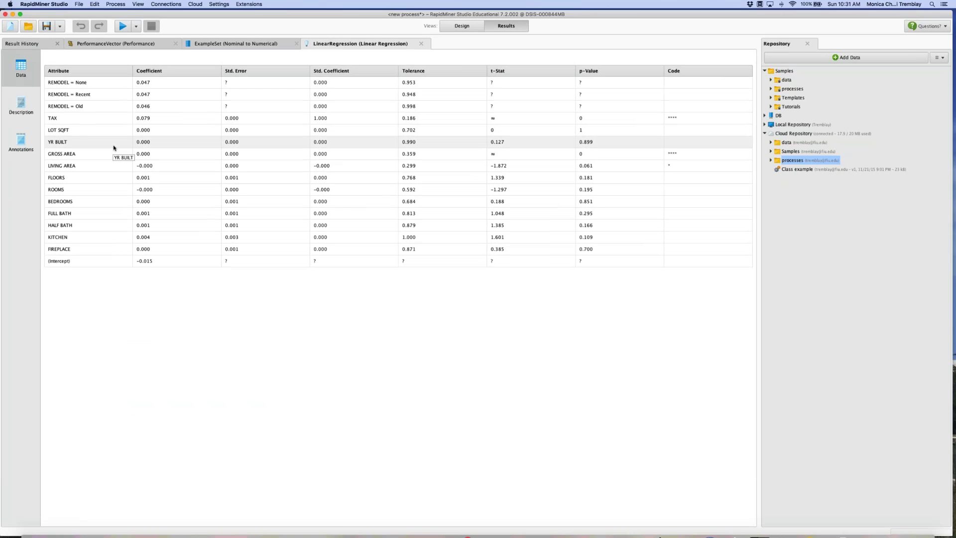
pyautogui.click(128, 194)
pyautogui.click(21, 98)
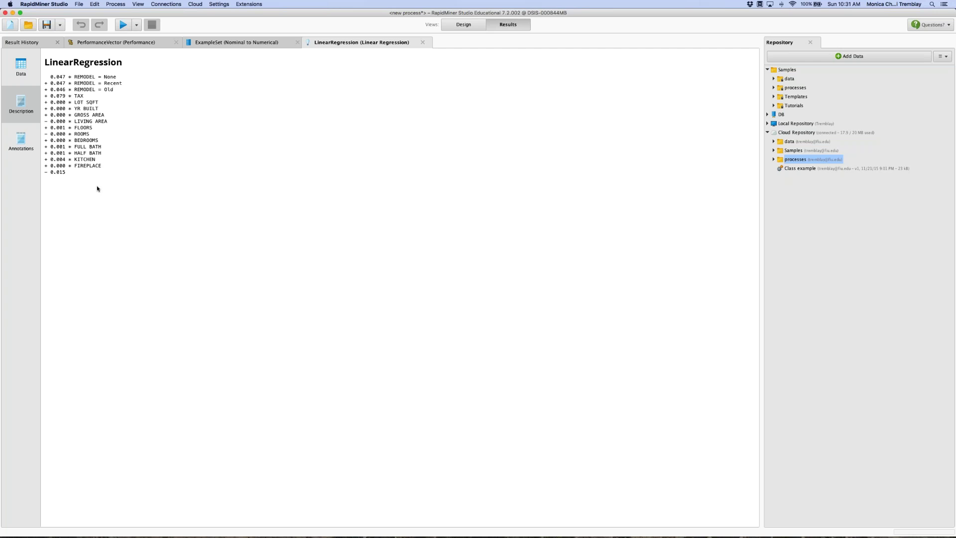
pyautogui.click(476, 24)
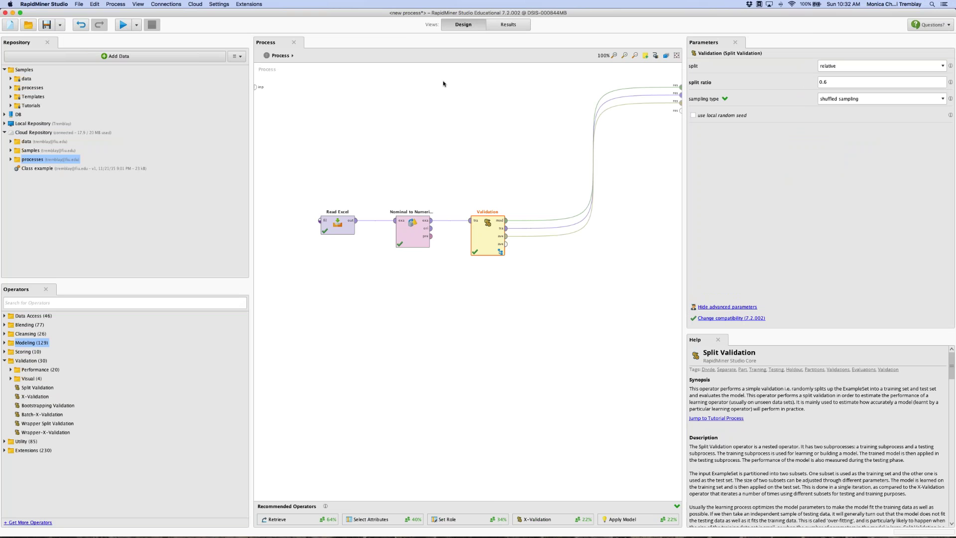
pyautogui.moveTo(635, 525)
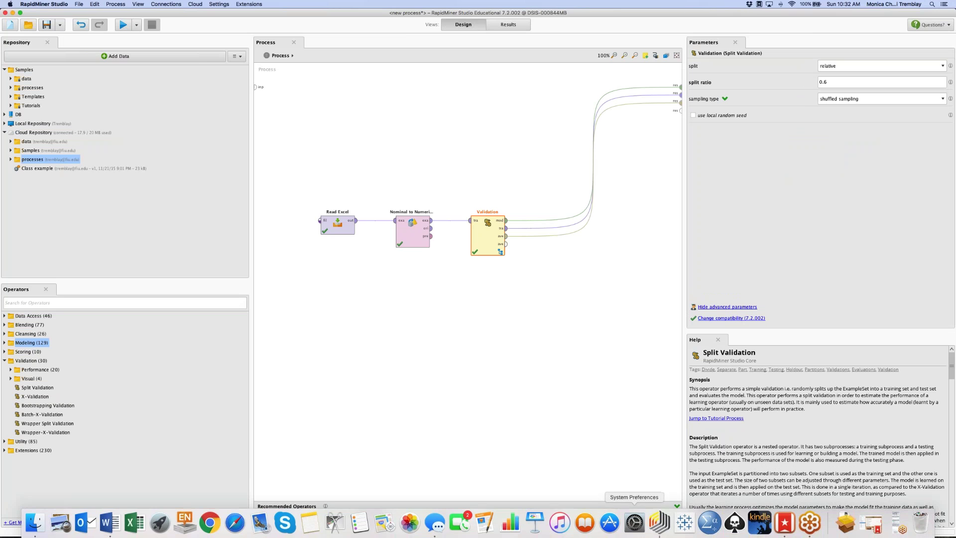
pyautogui.click(807, 522)
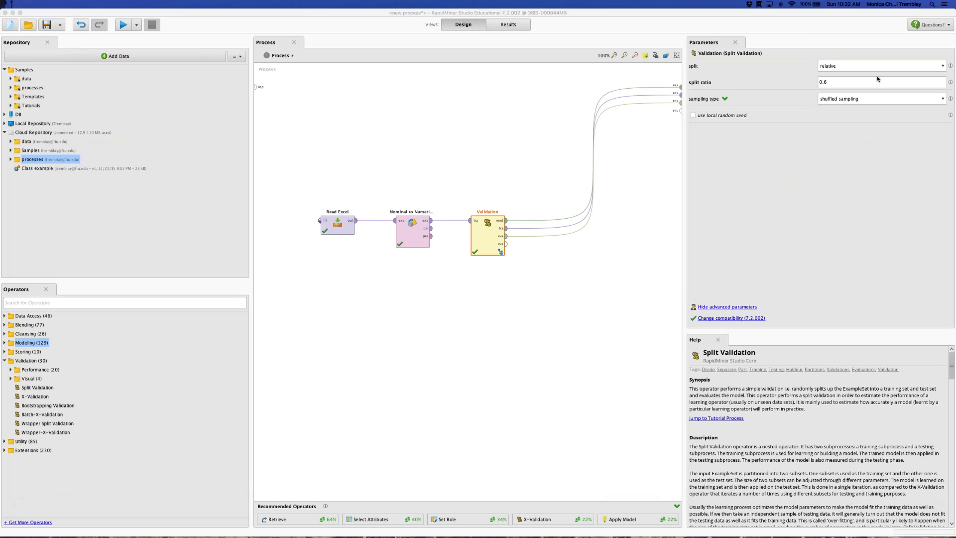